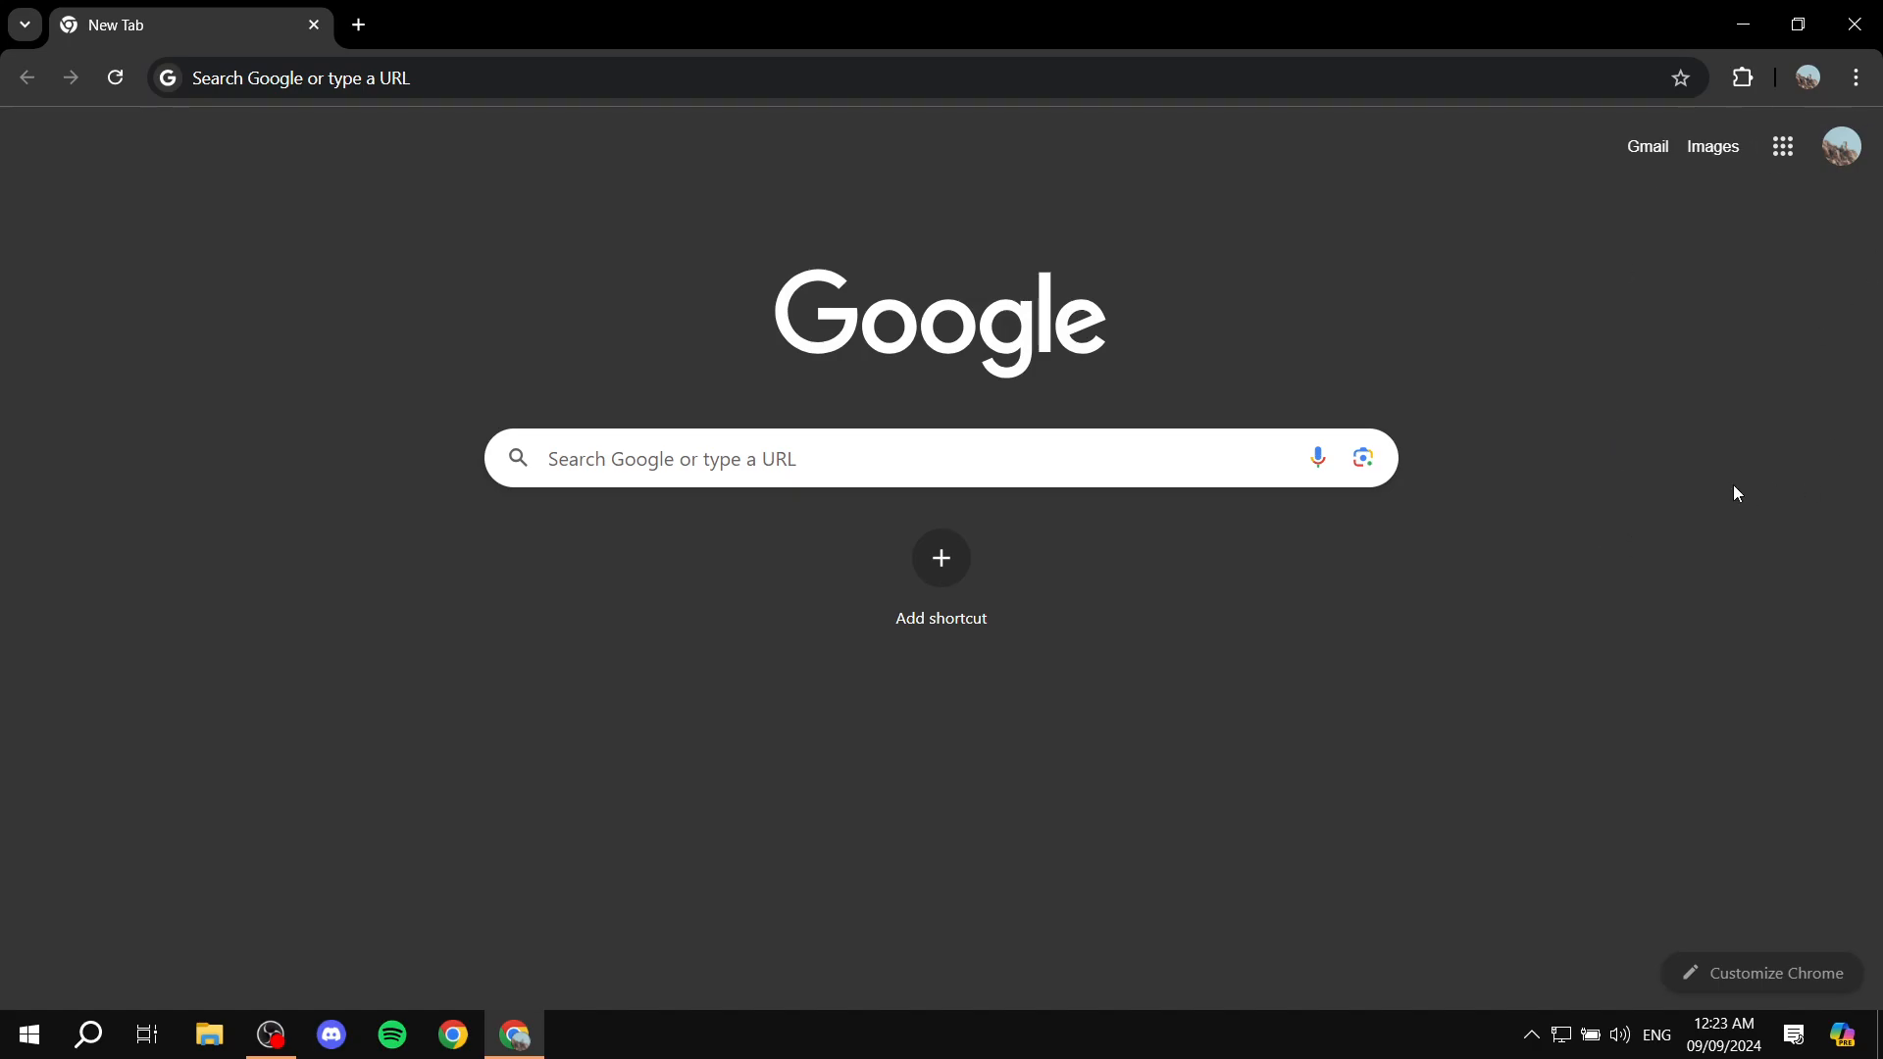
Step: Open Google Forms from the Google apps and create a blank form
click(1784, 152)
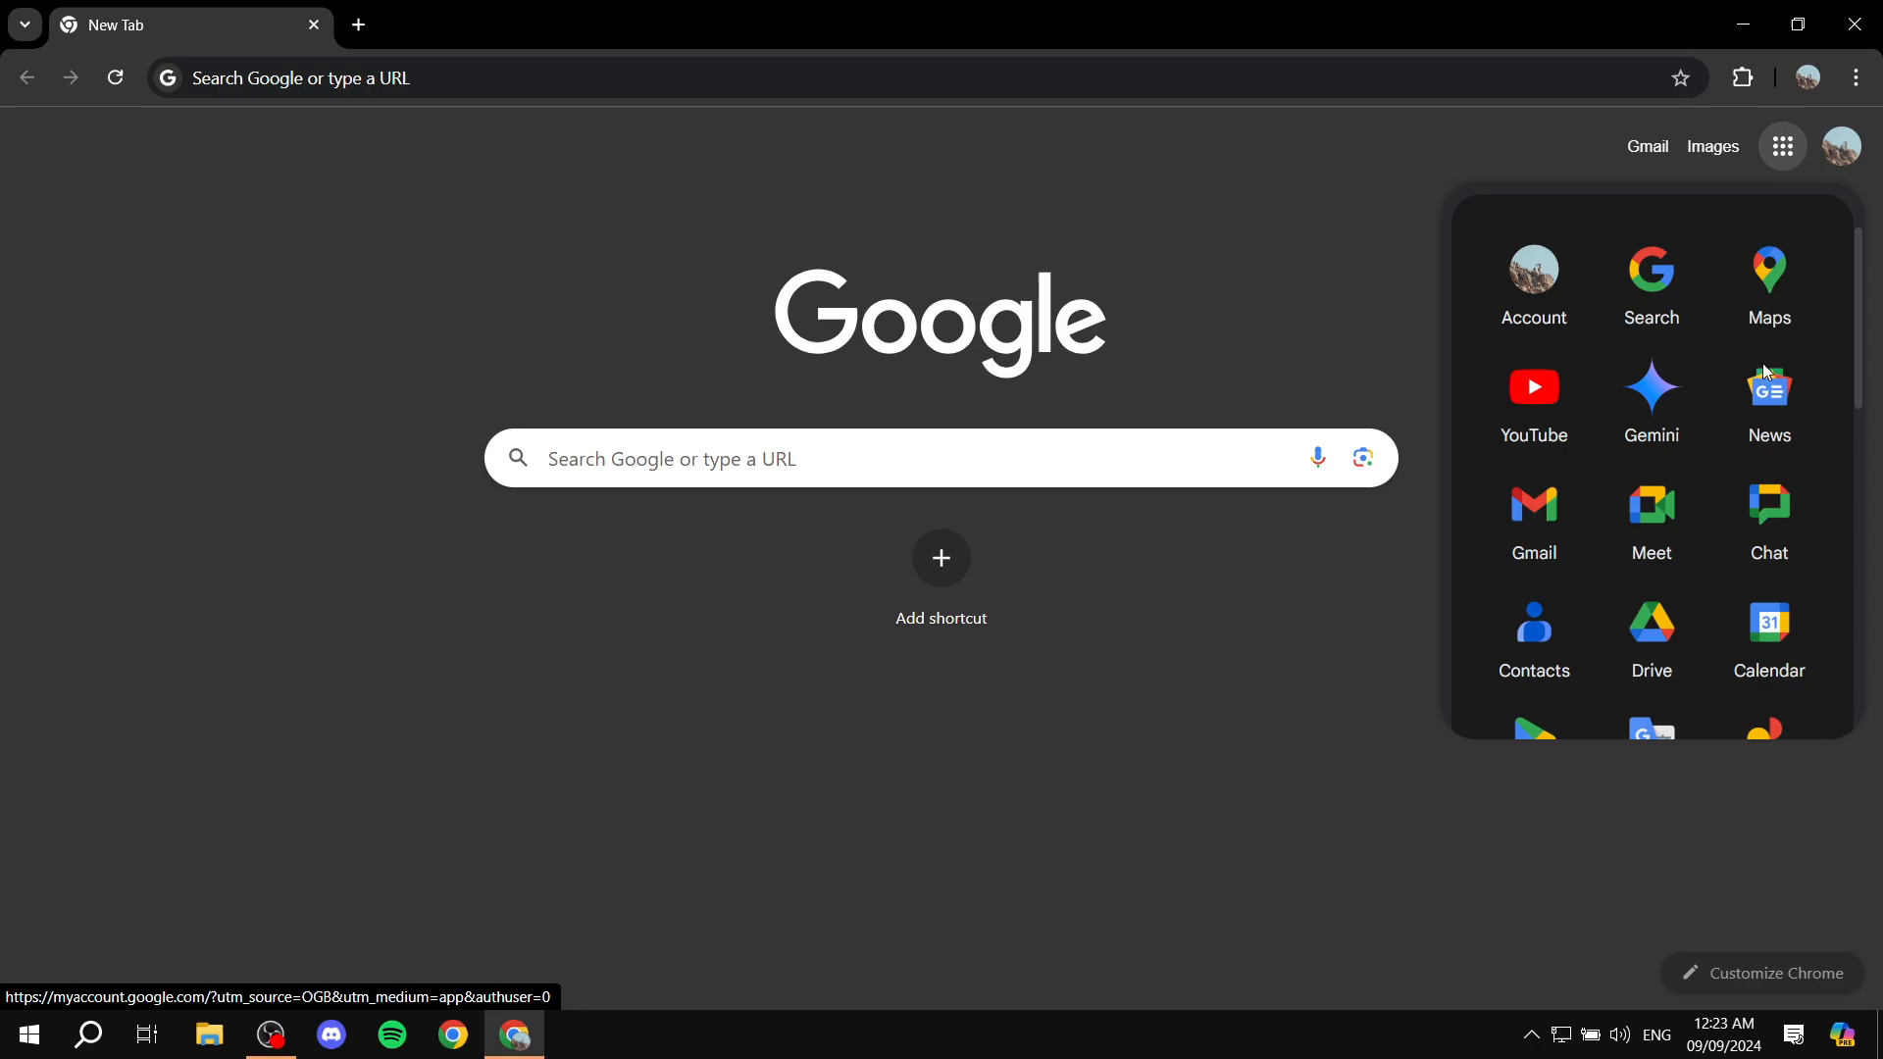
scroll(1762, 363, down, 9)
click(1719, 443)
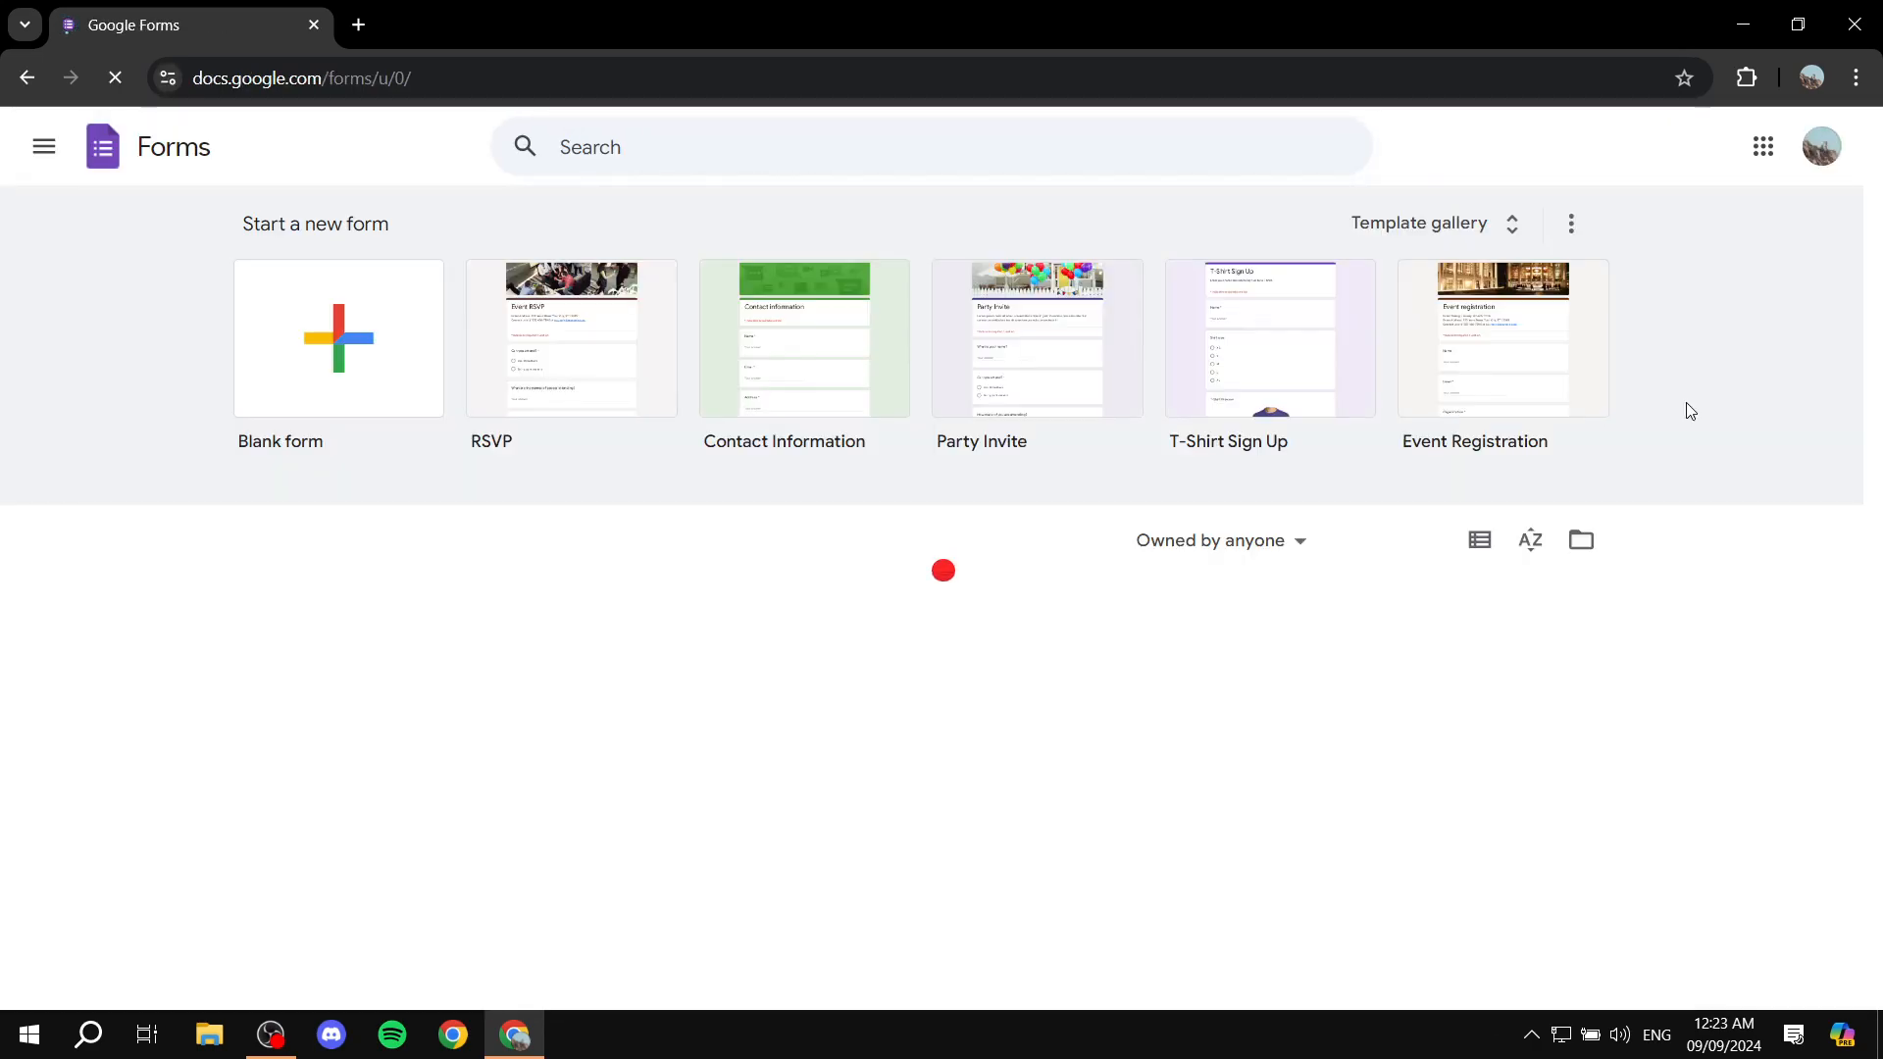
click(429, 435)
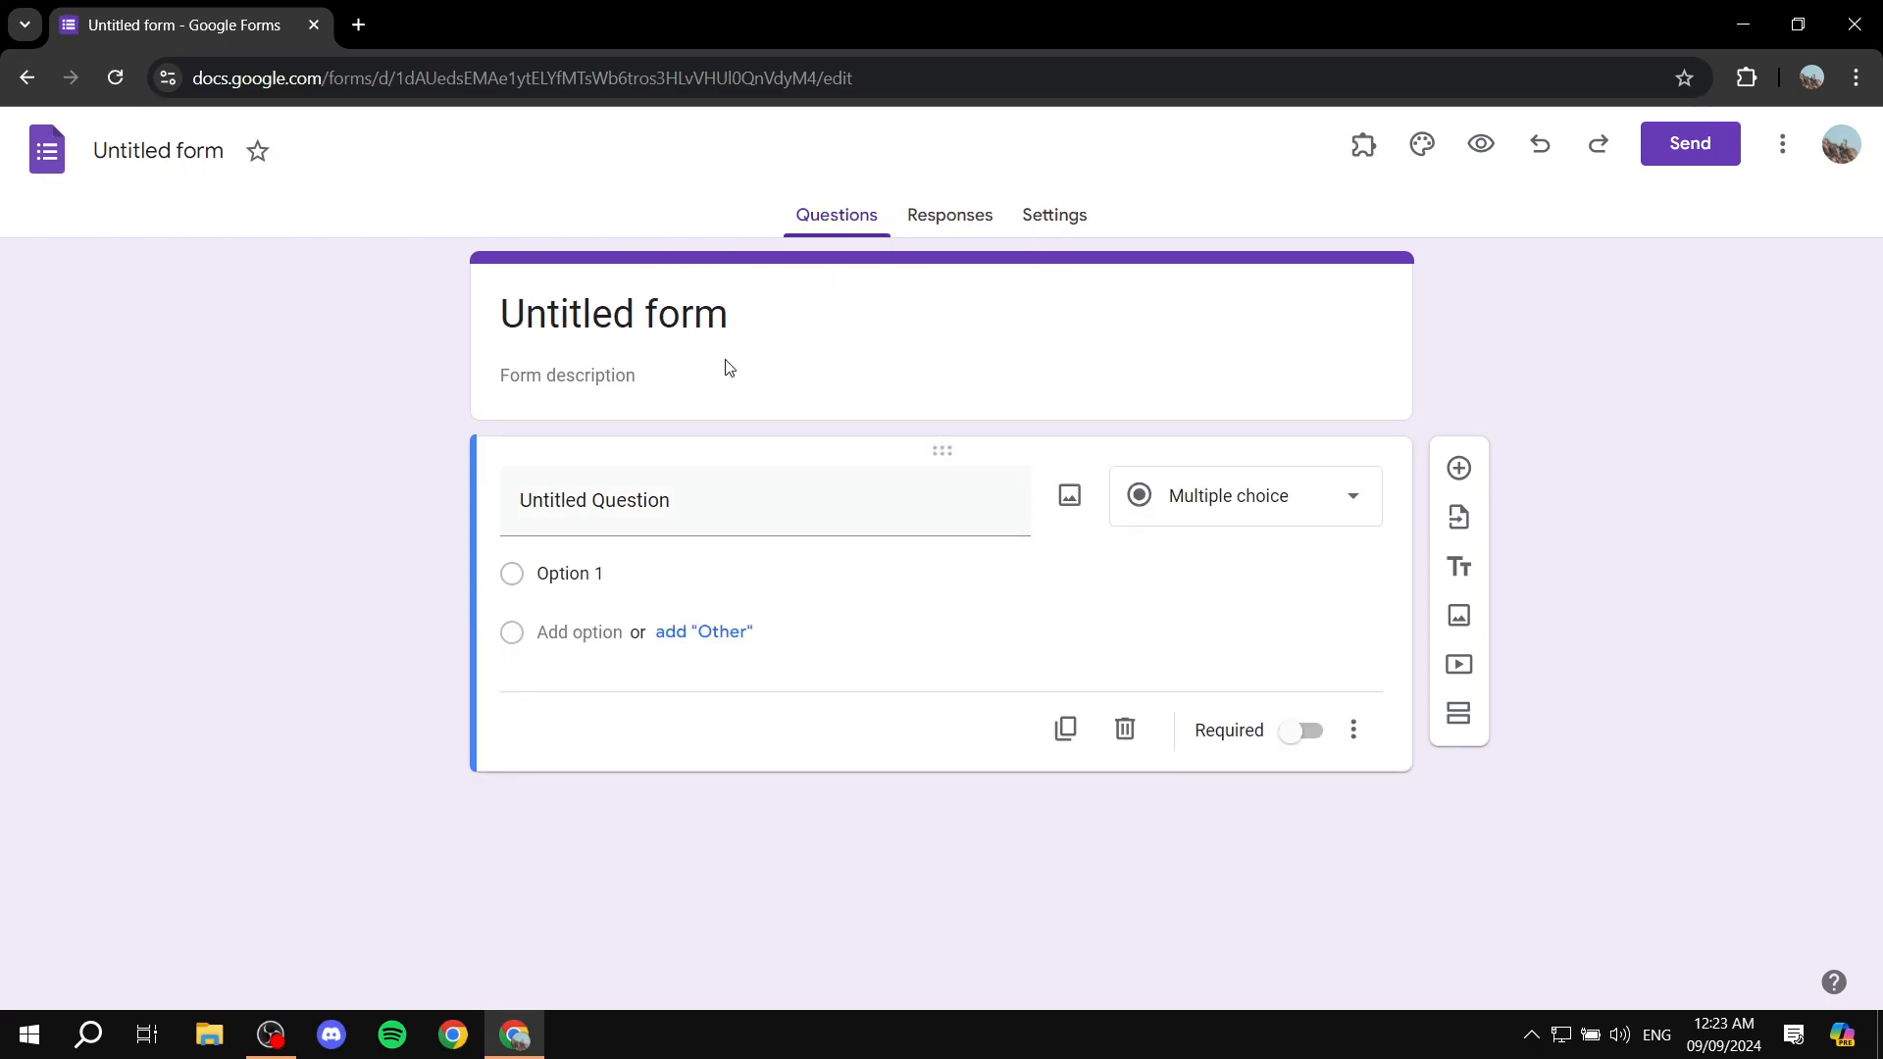
Step: Replace the form's title with "Test"
drag(755, 325, 446, 333)
text(Test)
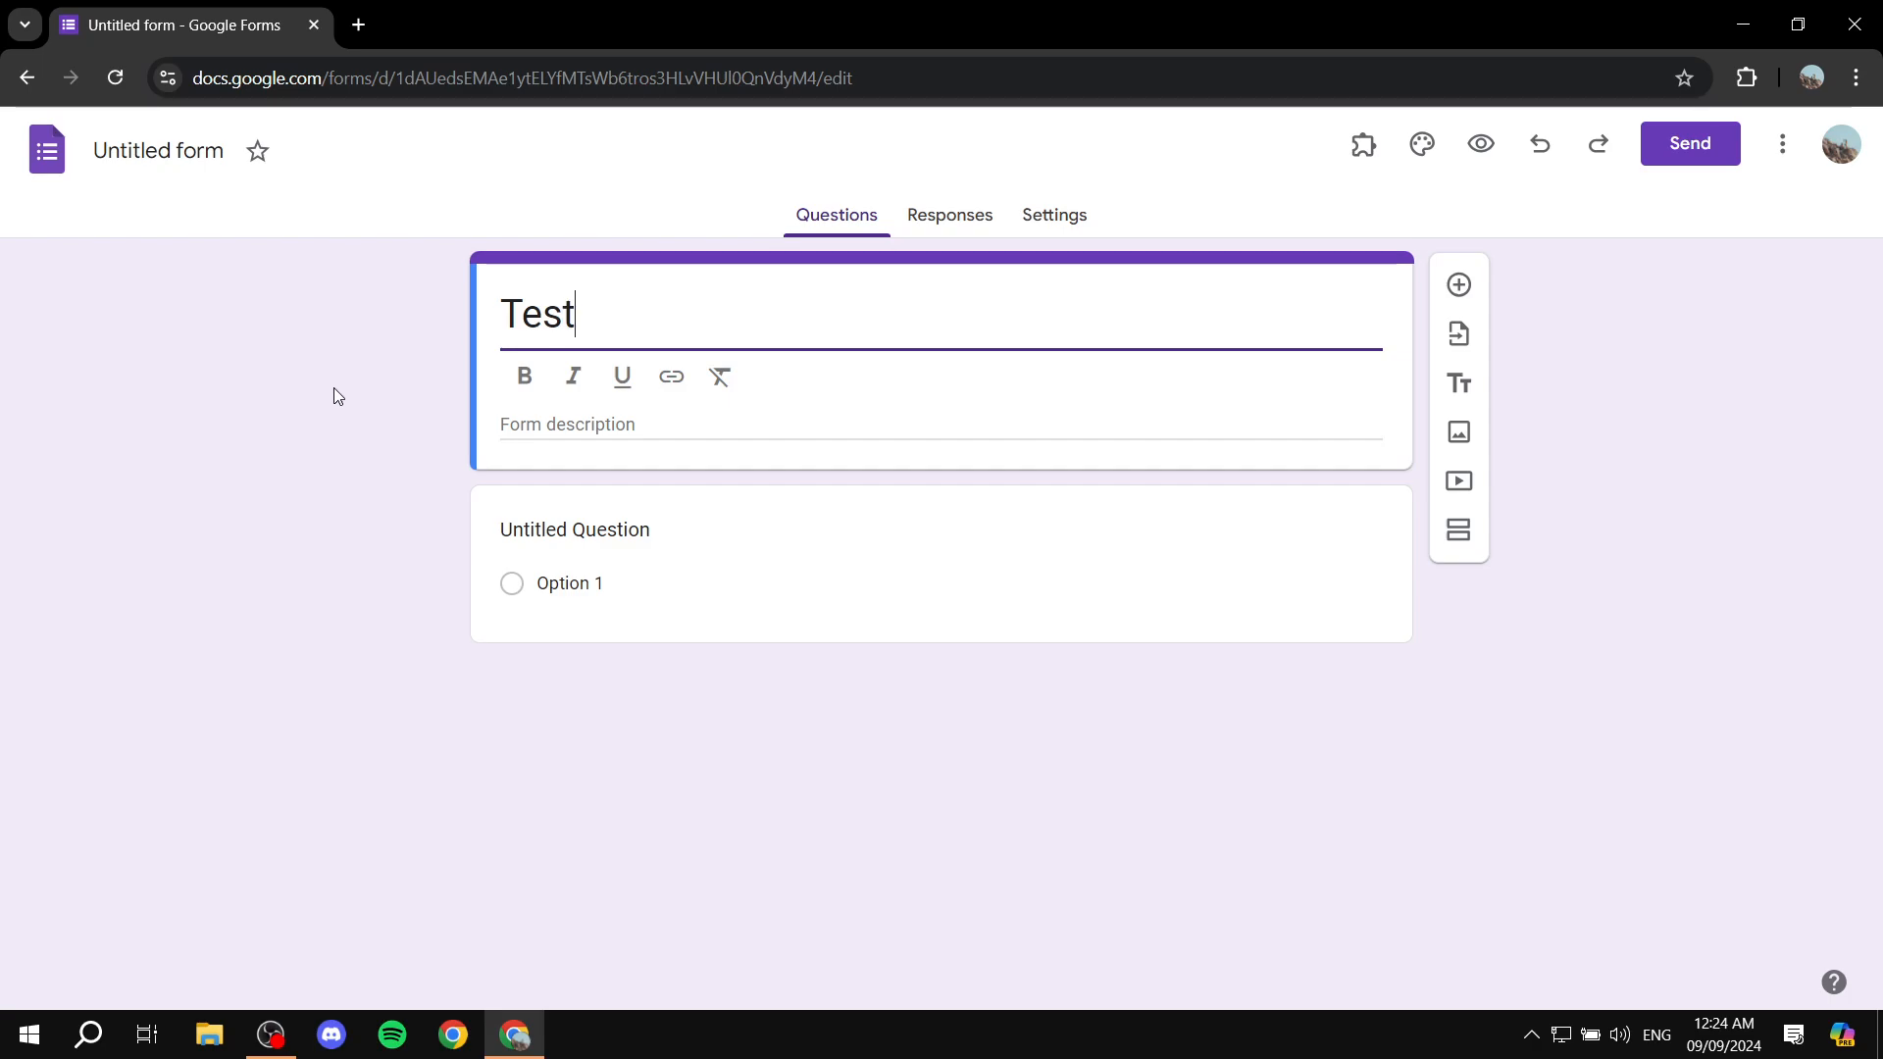
click(293, 422)
Step: Title the first multiple choice question "Test" and add a second answer, "Option 2"
click(765, 532)
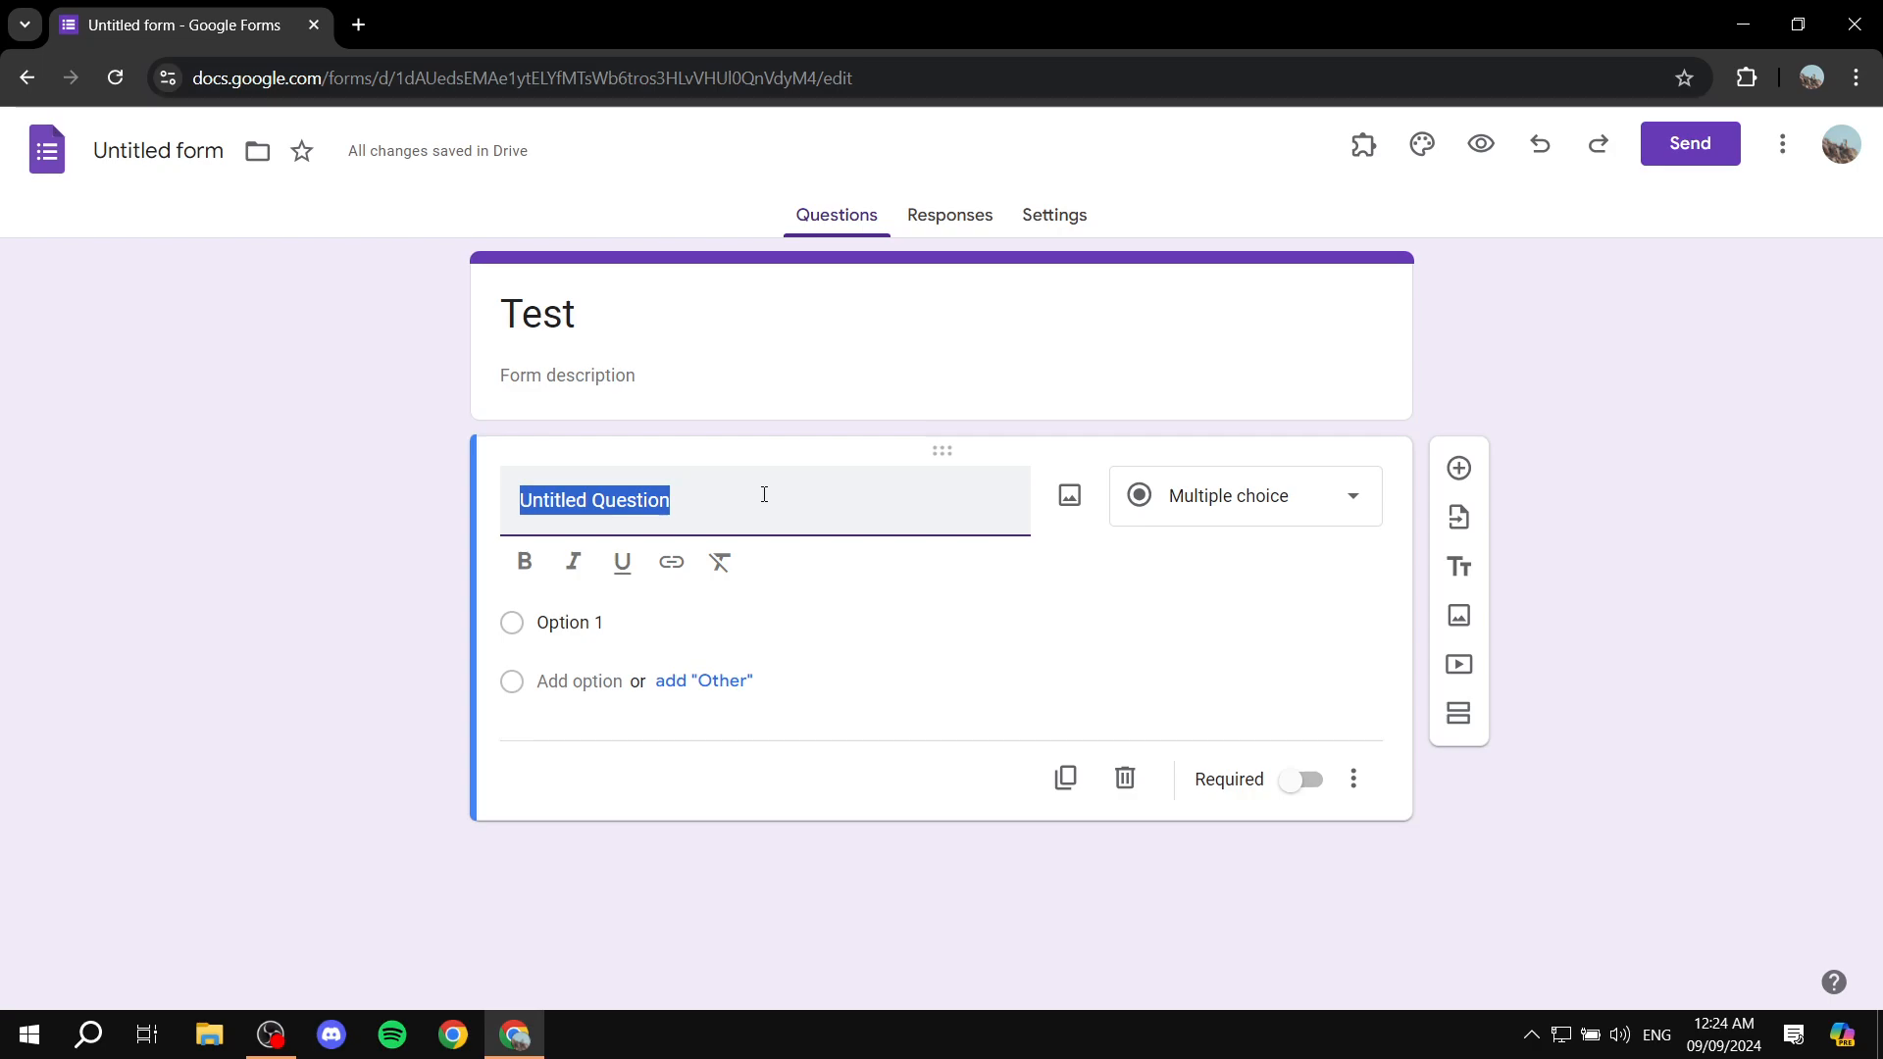
text(Test)
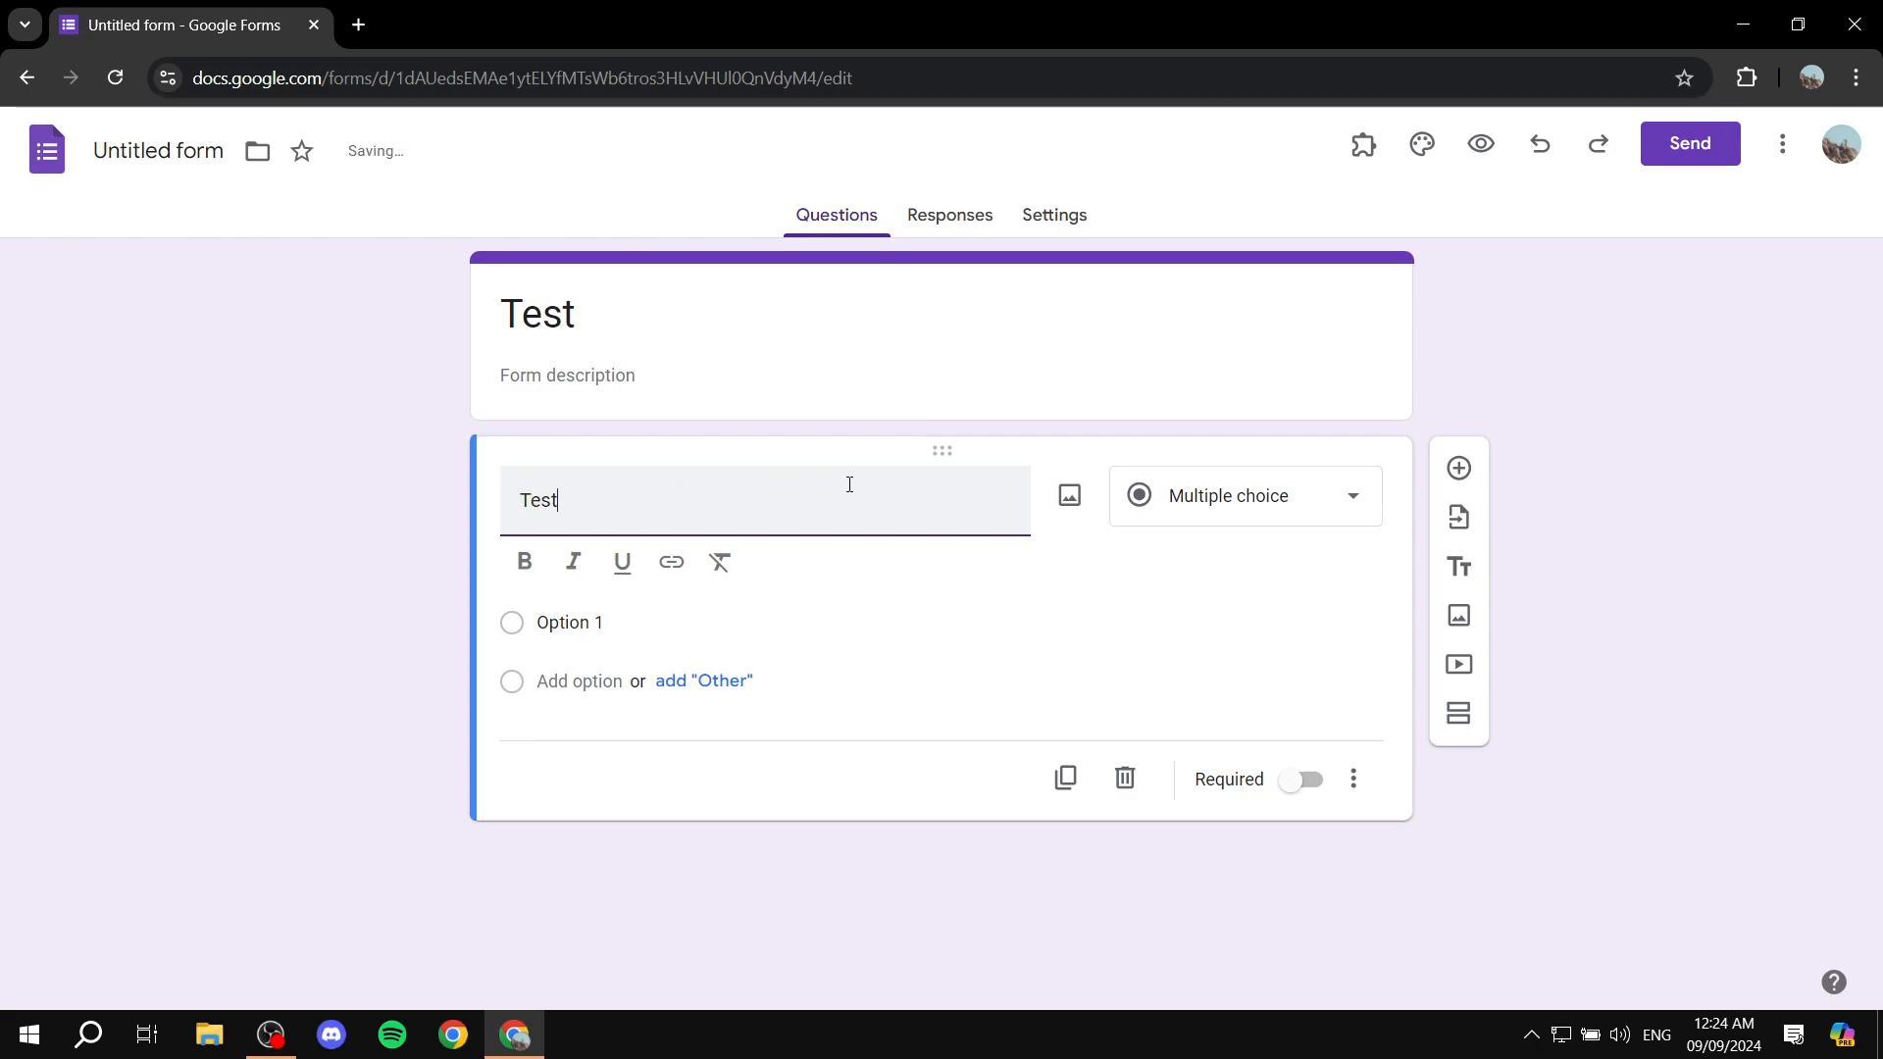
click(579, 683)
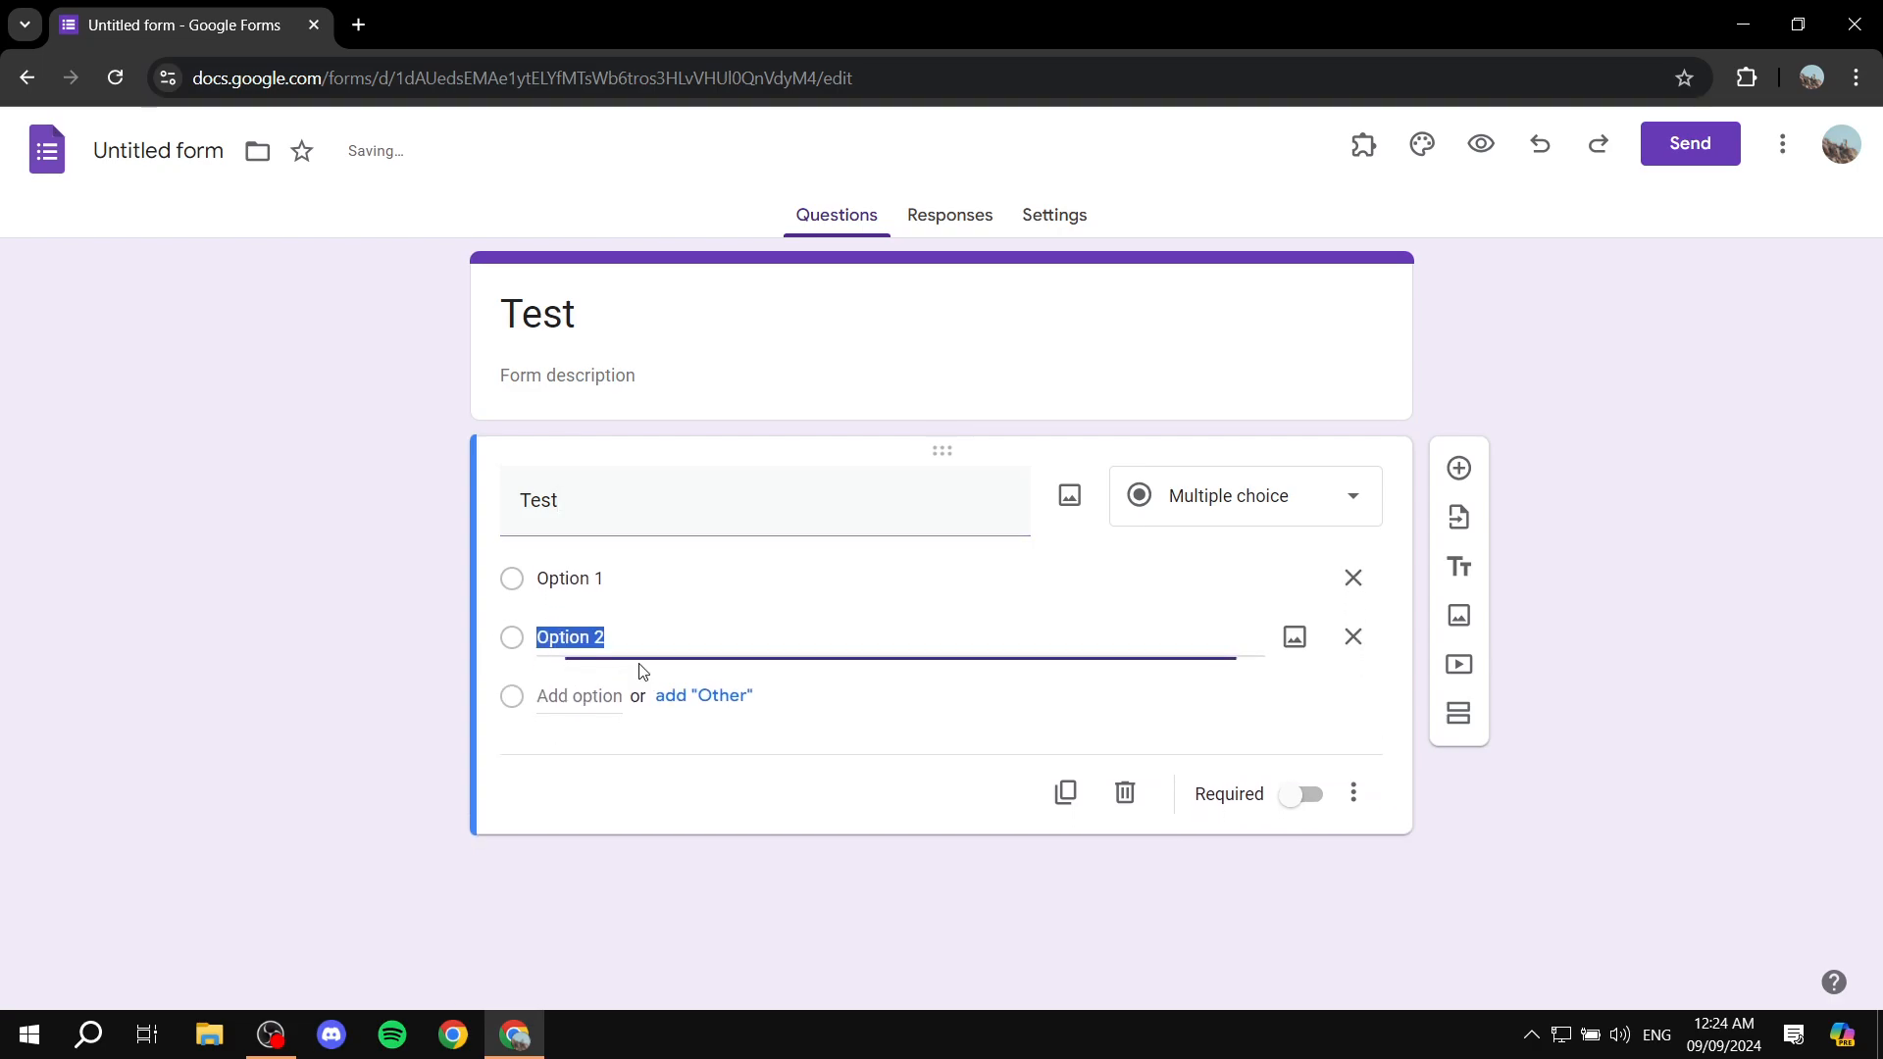
click(332, 720)
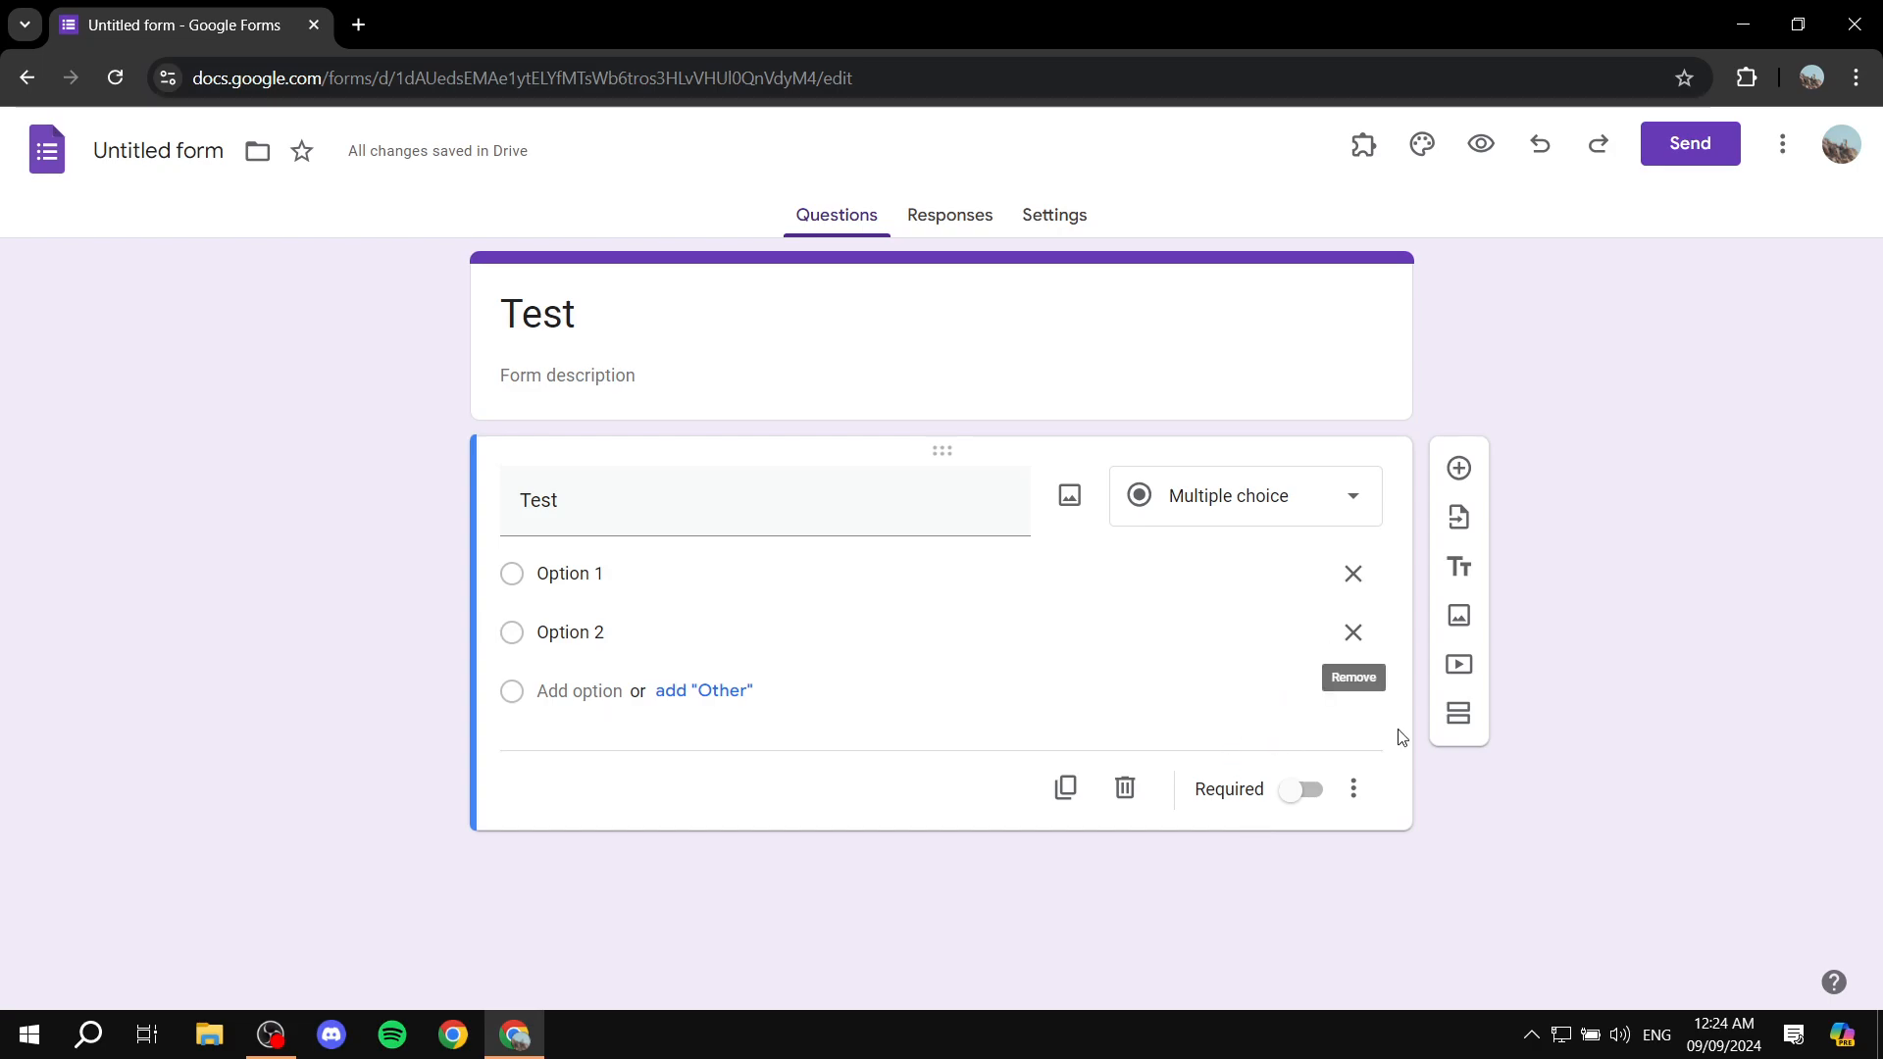
Step: Add a File upload question titled "Upload a Photo", accepting that respondents upload files to Drive
click(1460, 469)
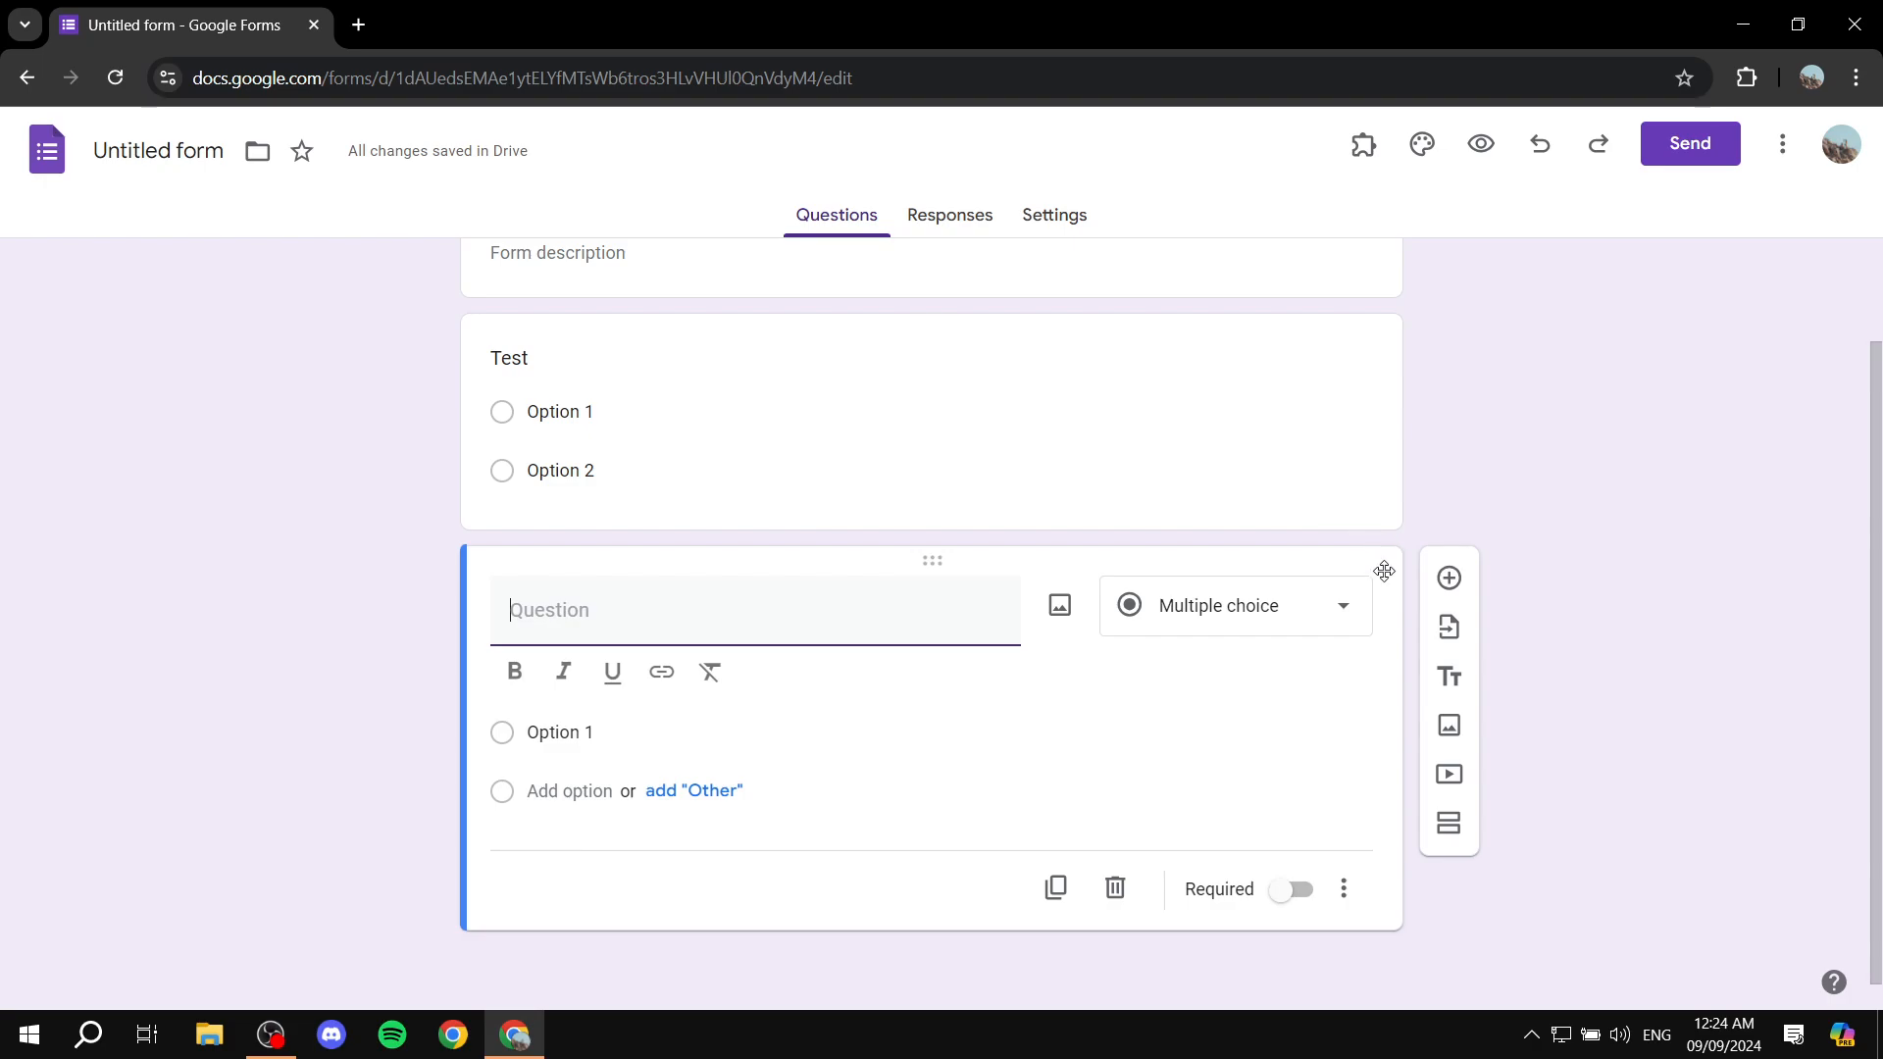
click(1286, 614)
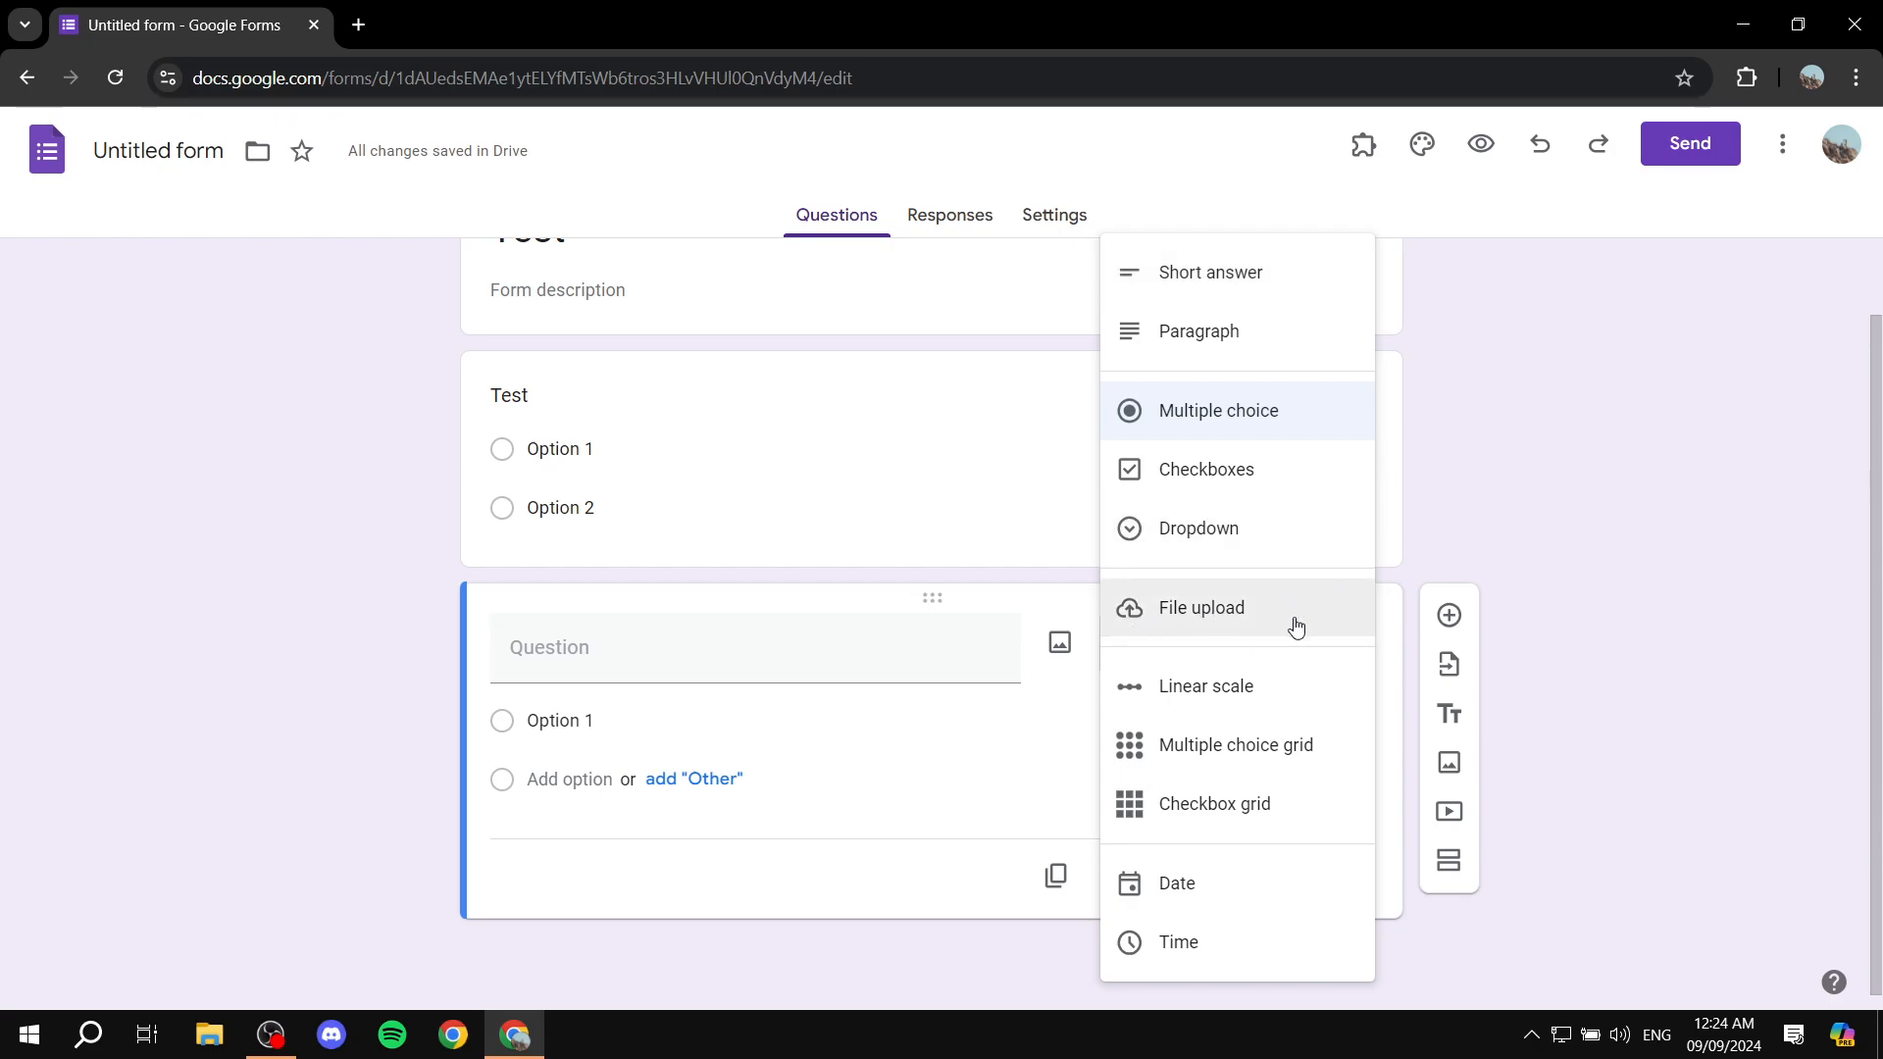
click(1182, 620)
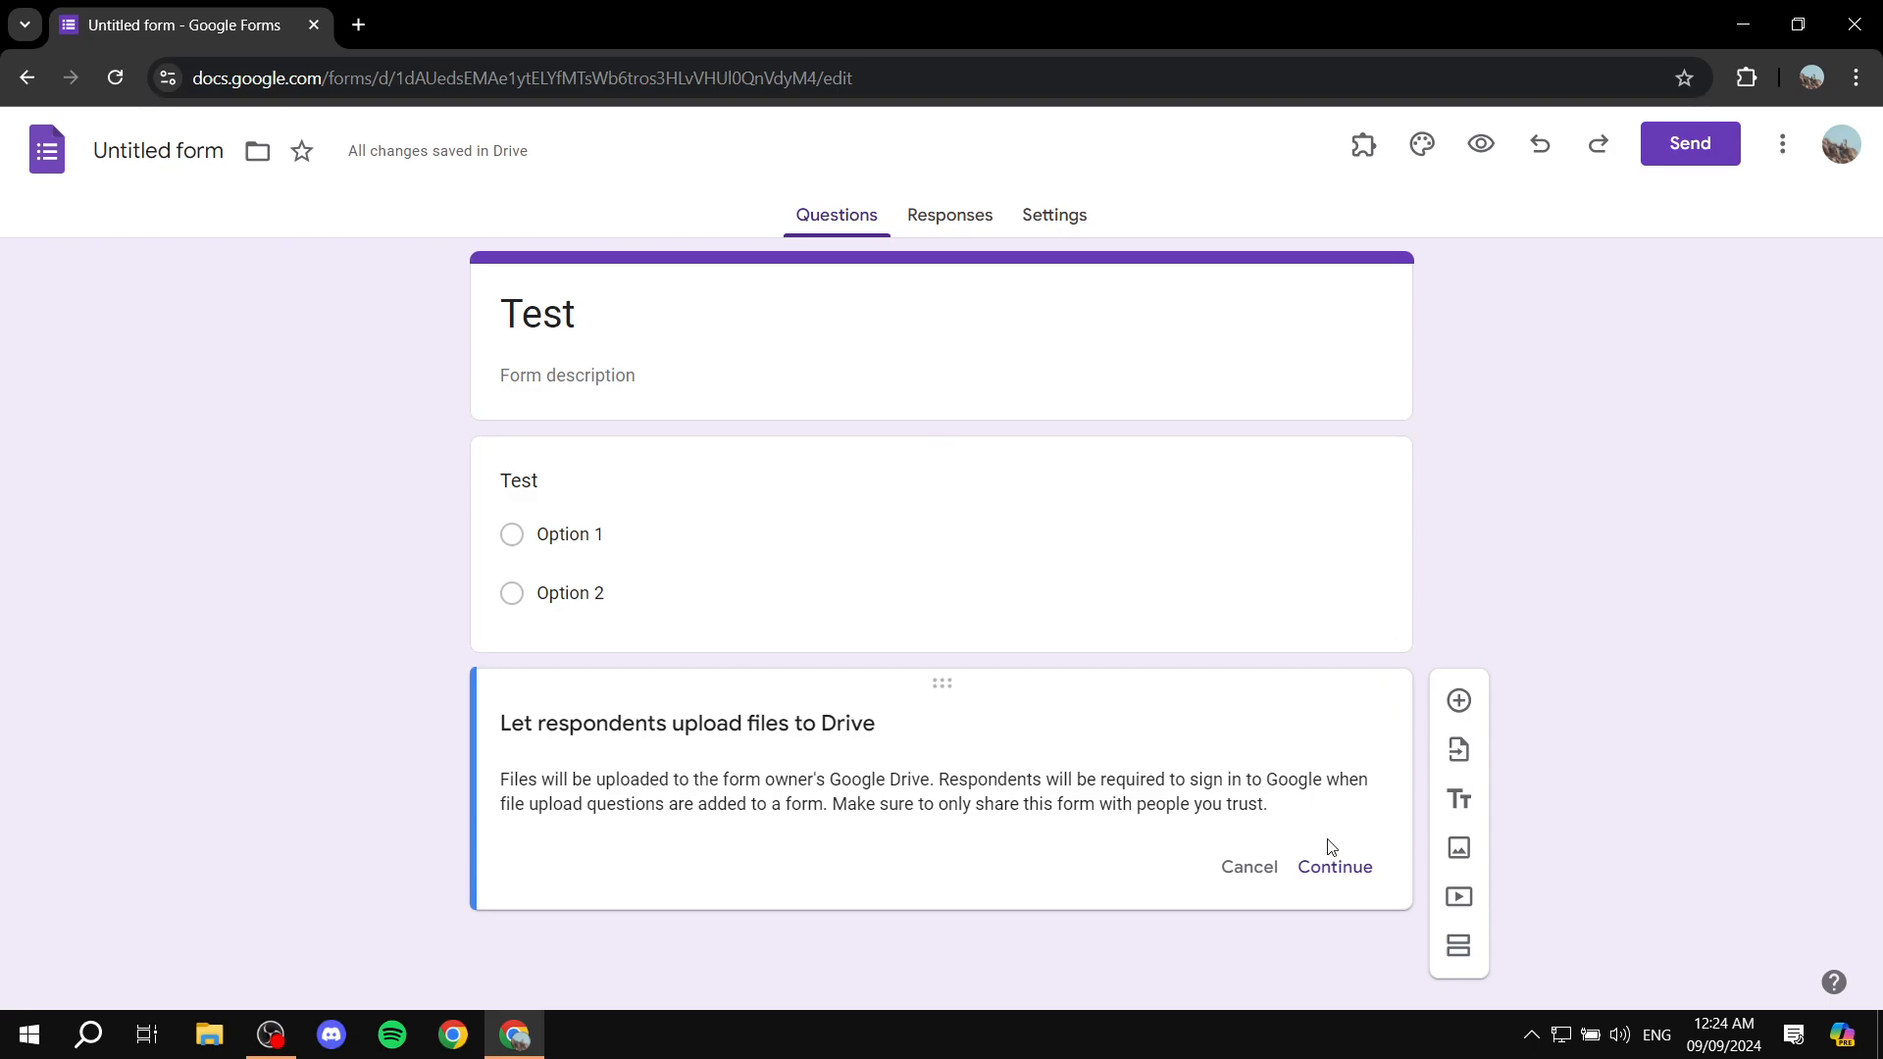
click(1335, 867)
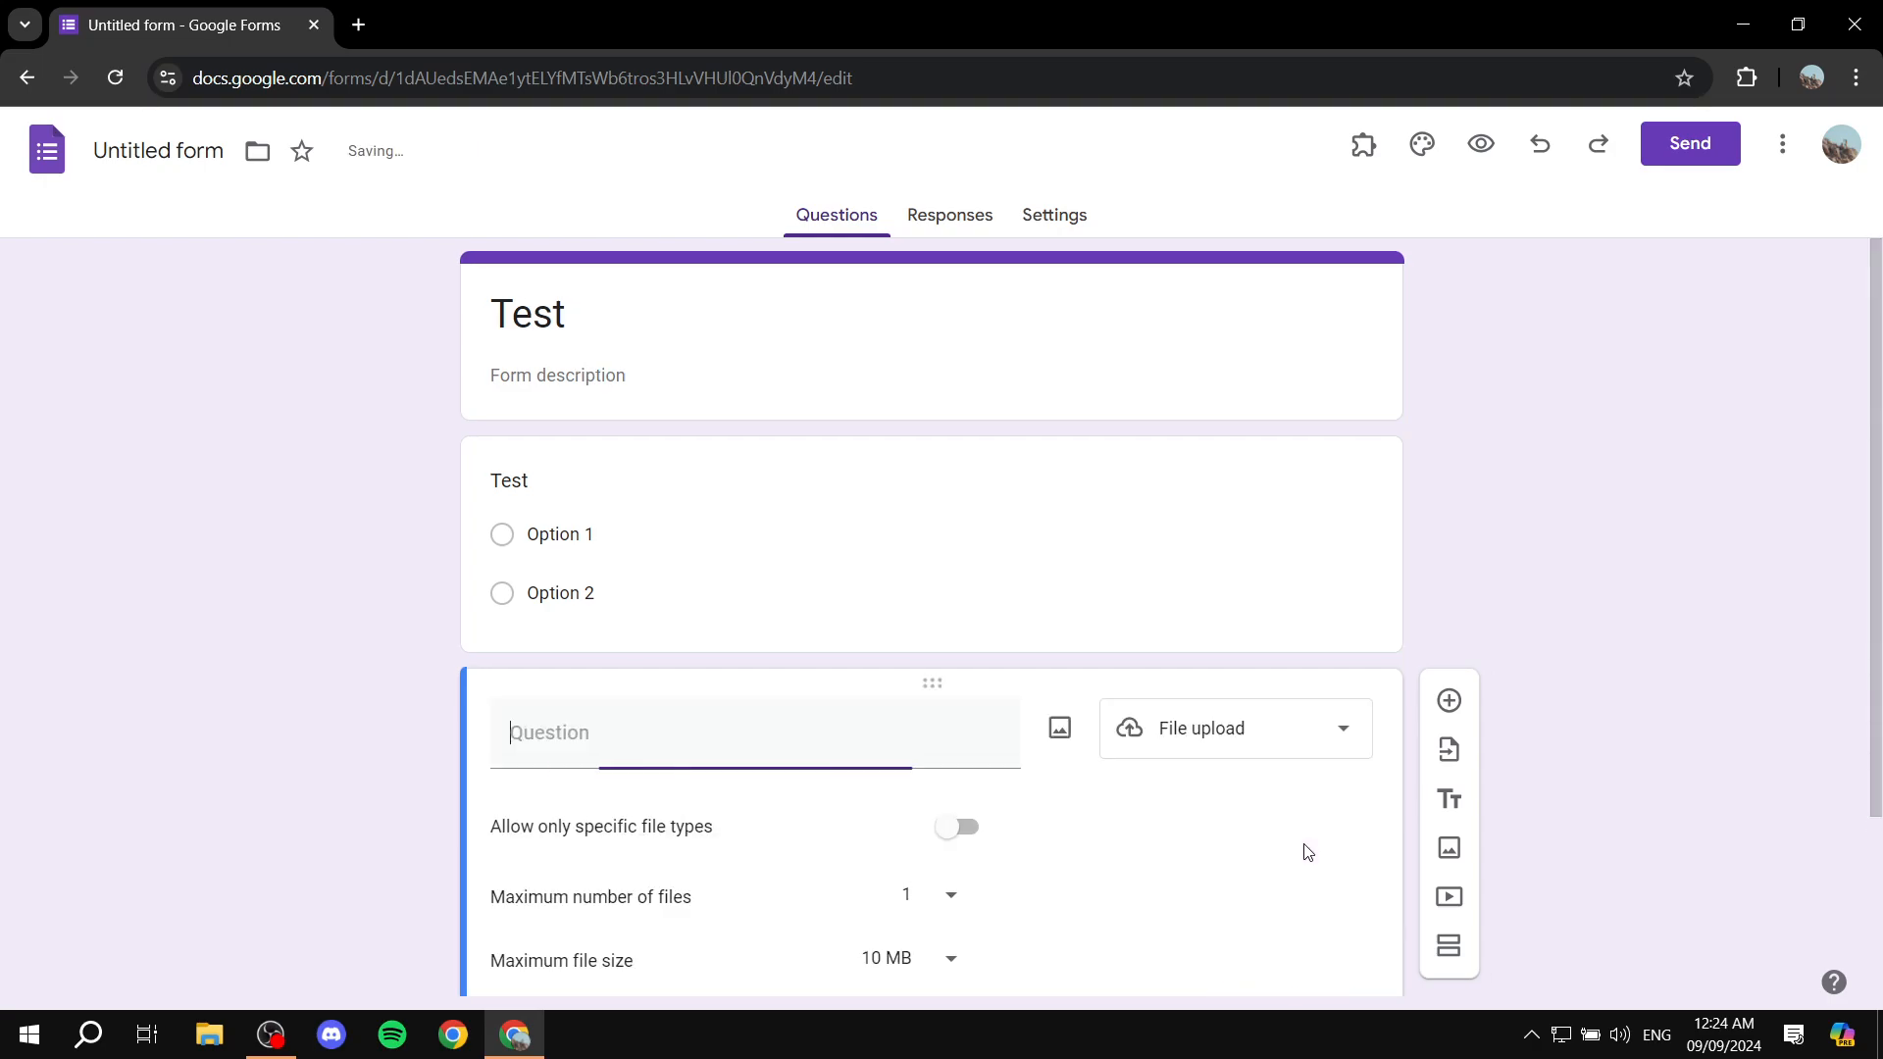
scroll(1293, 755, down, 2)
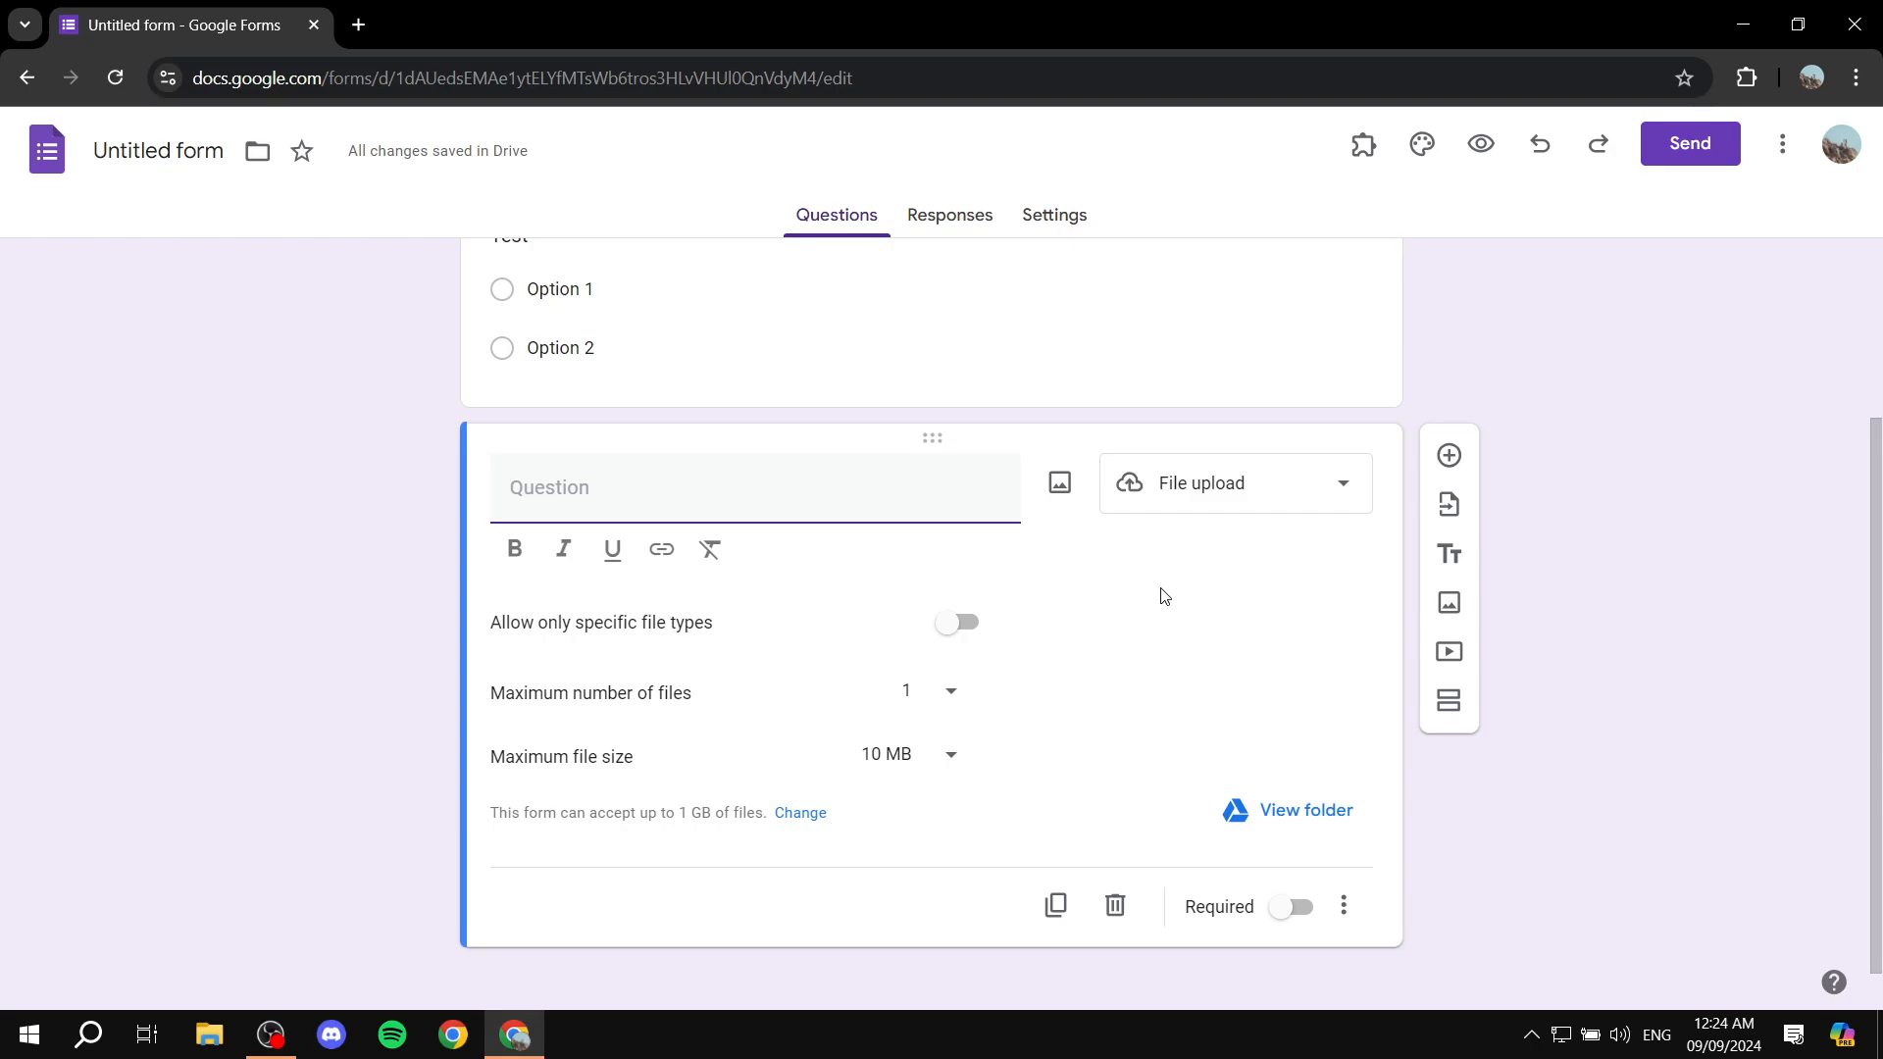
text(Upload a Photo)
Step: Allow only specific file types for the photo upload question and select Image and PDF
drag(483, 635, 743, 601)
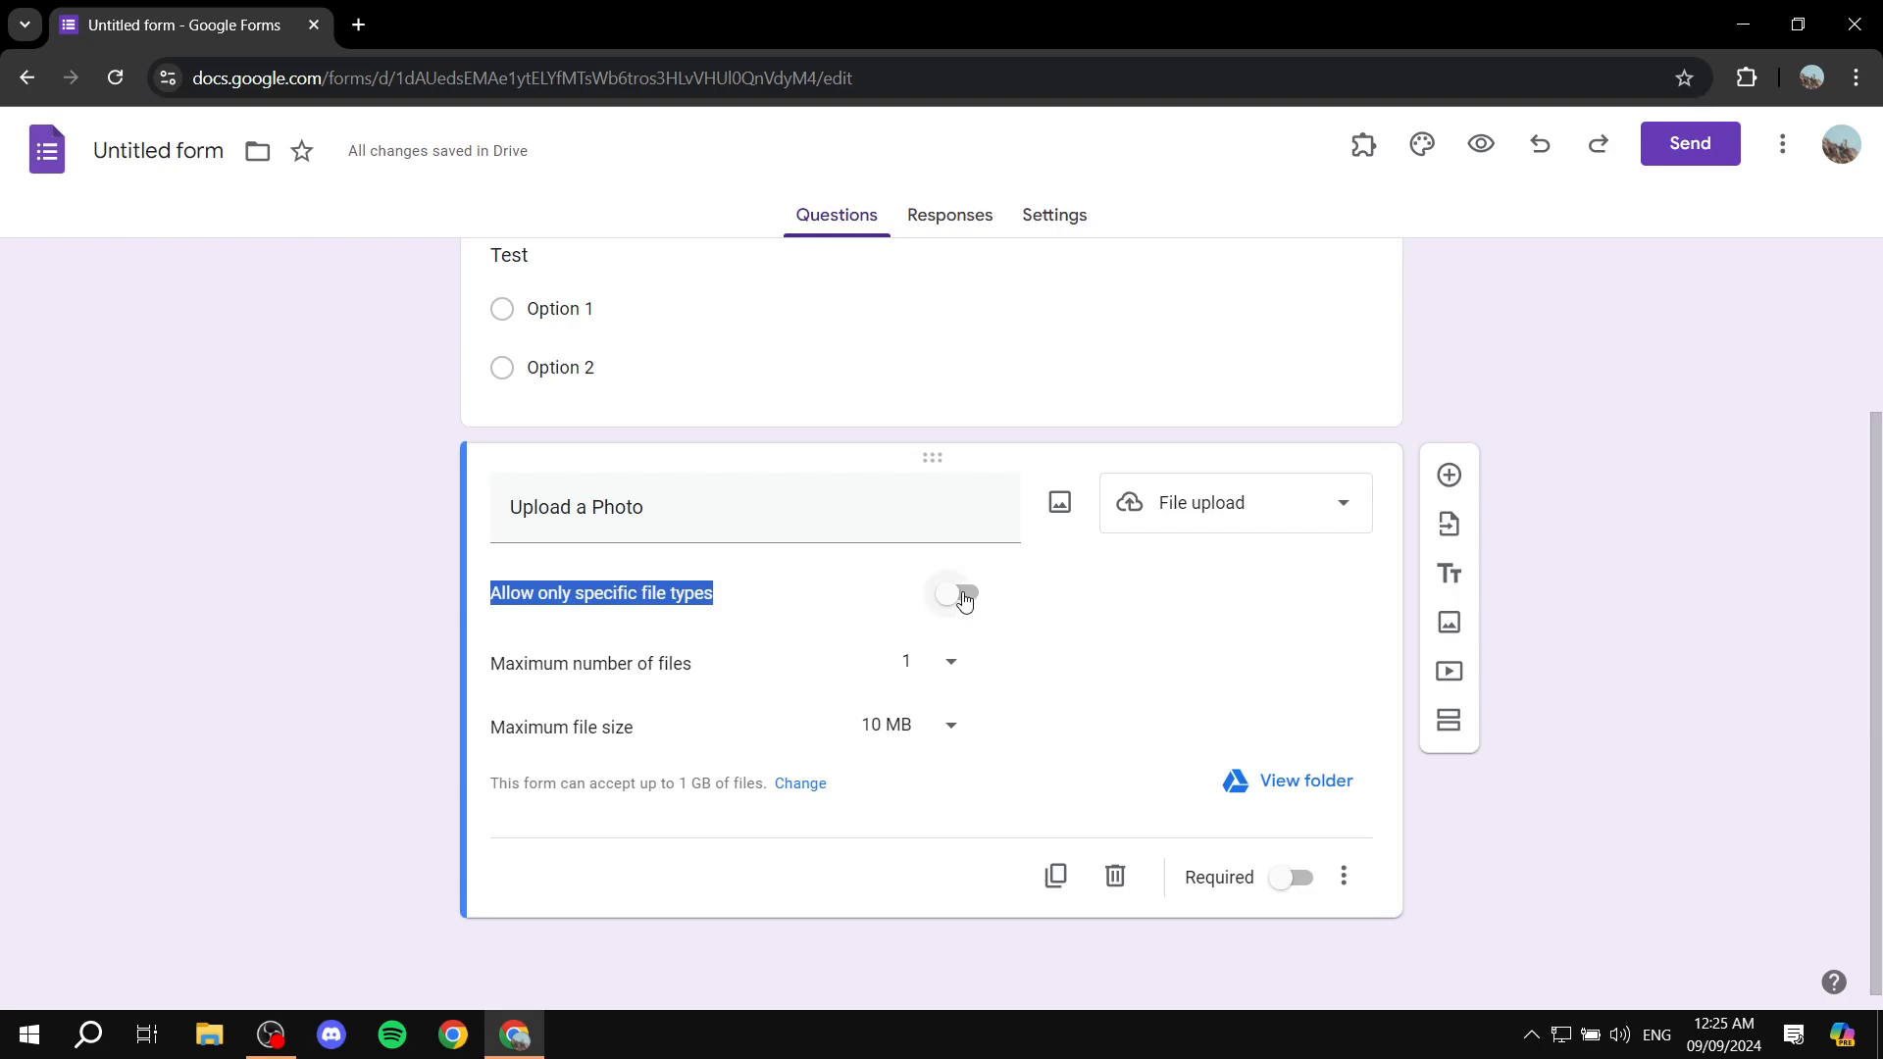
click(965, 596)
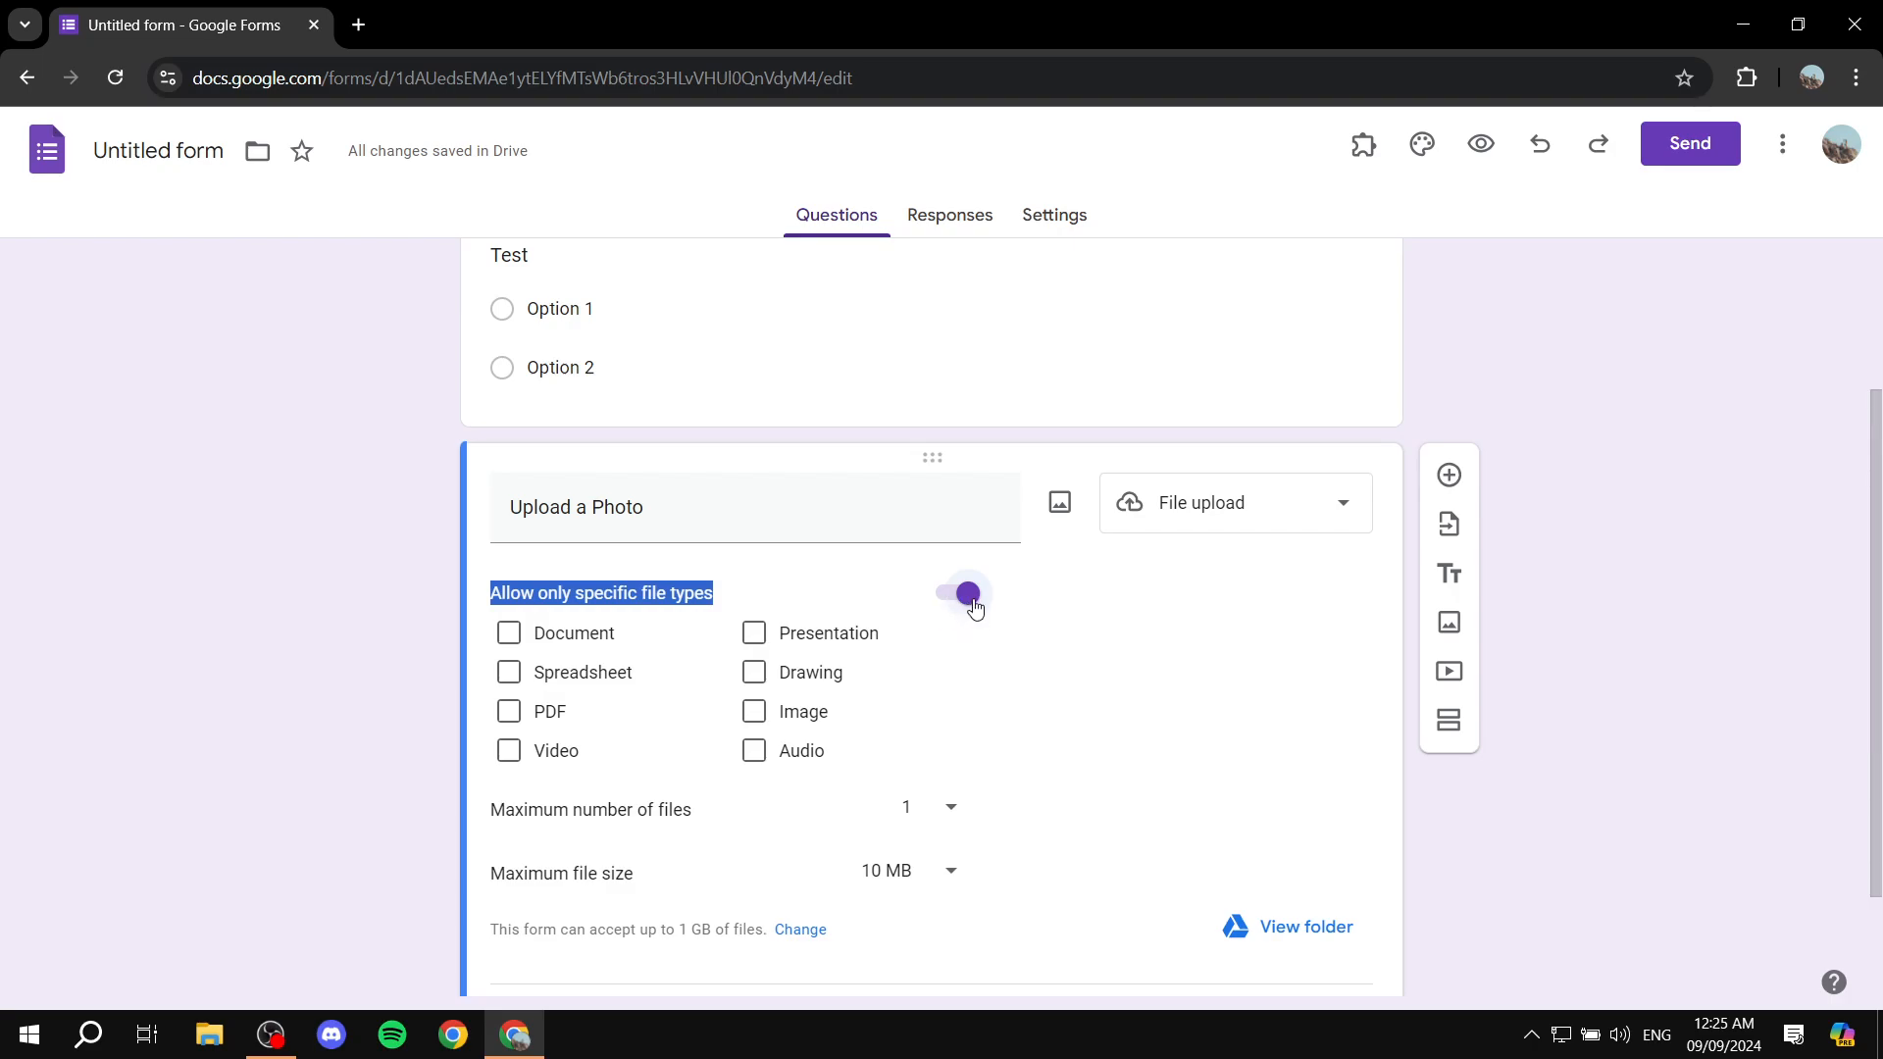
click(849, 590)
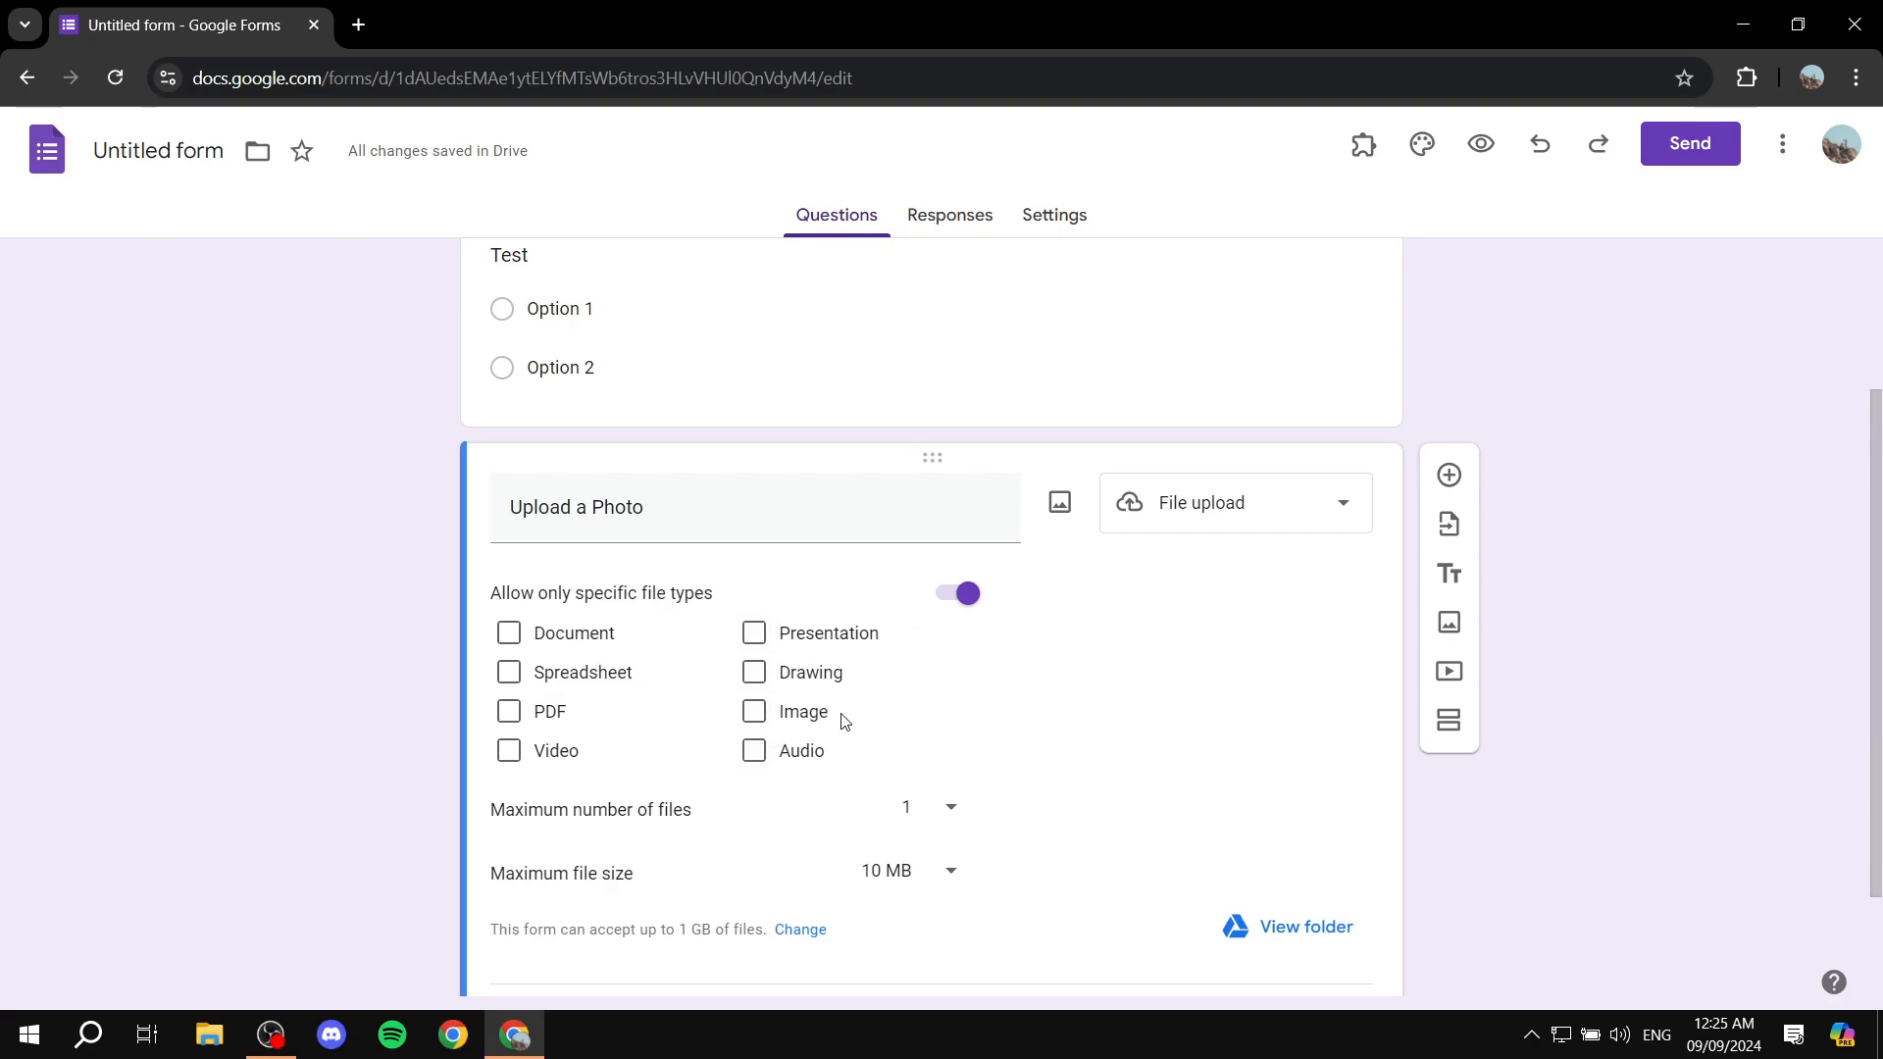
click(753, 716)
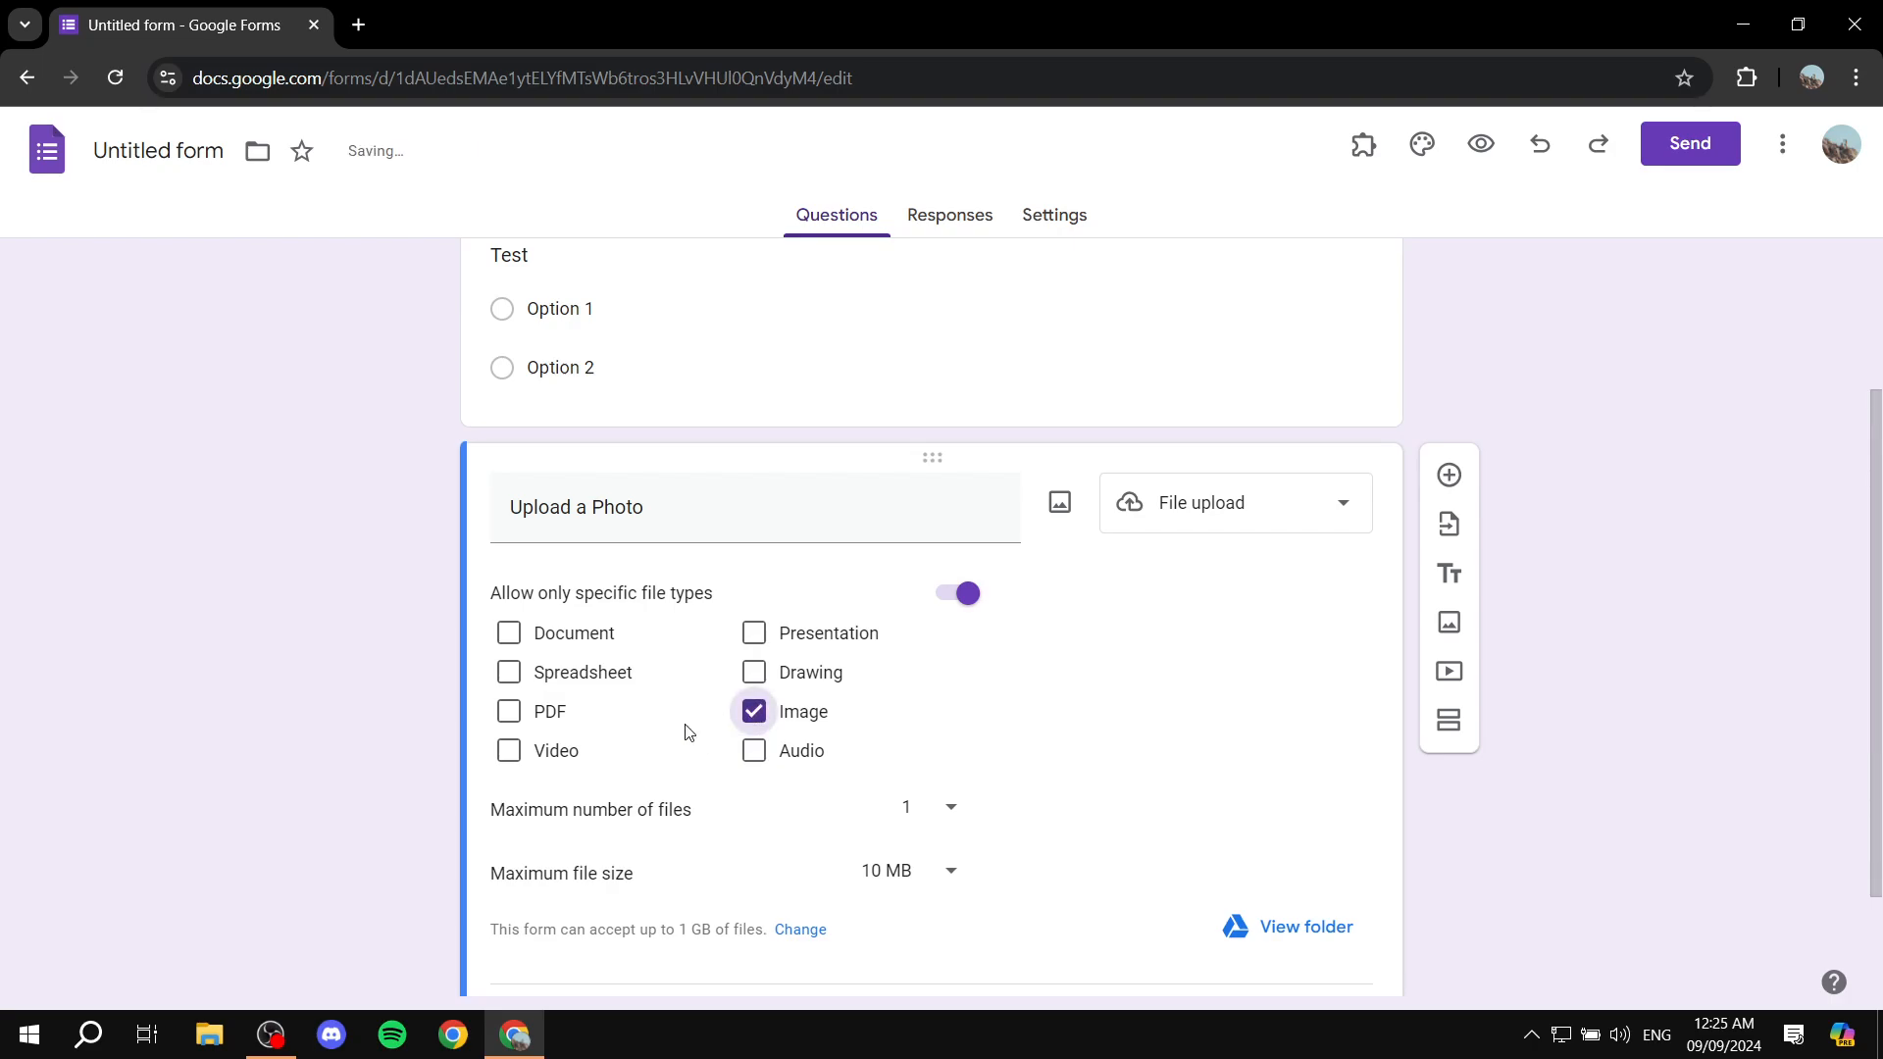
click(508, 711)
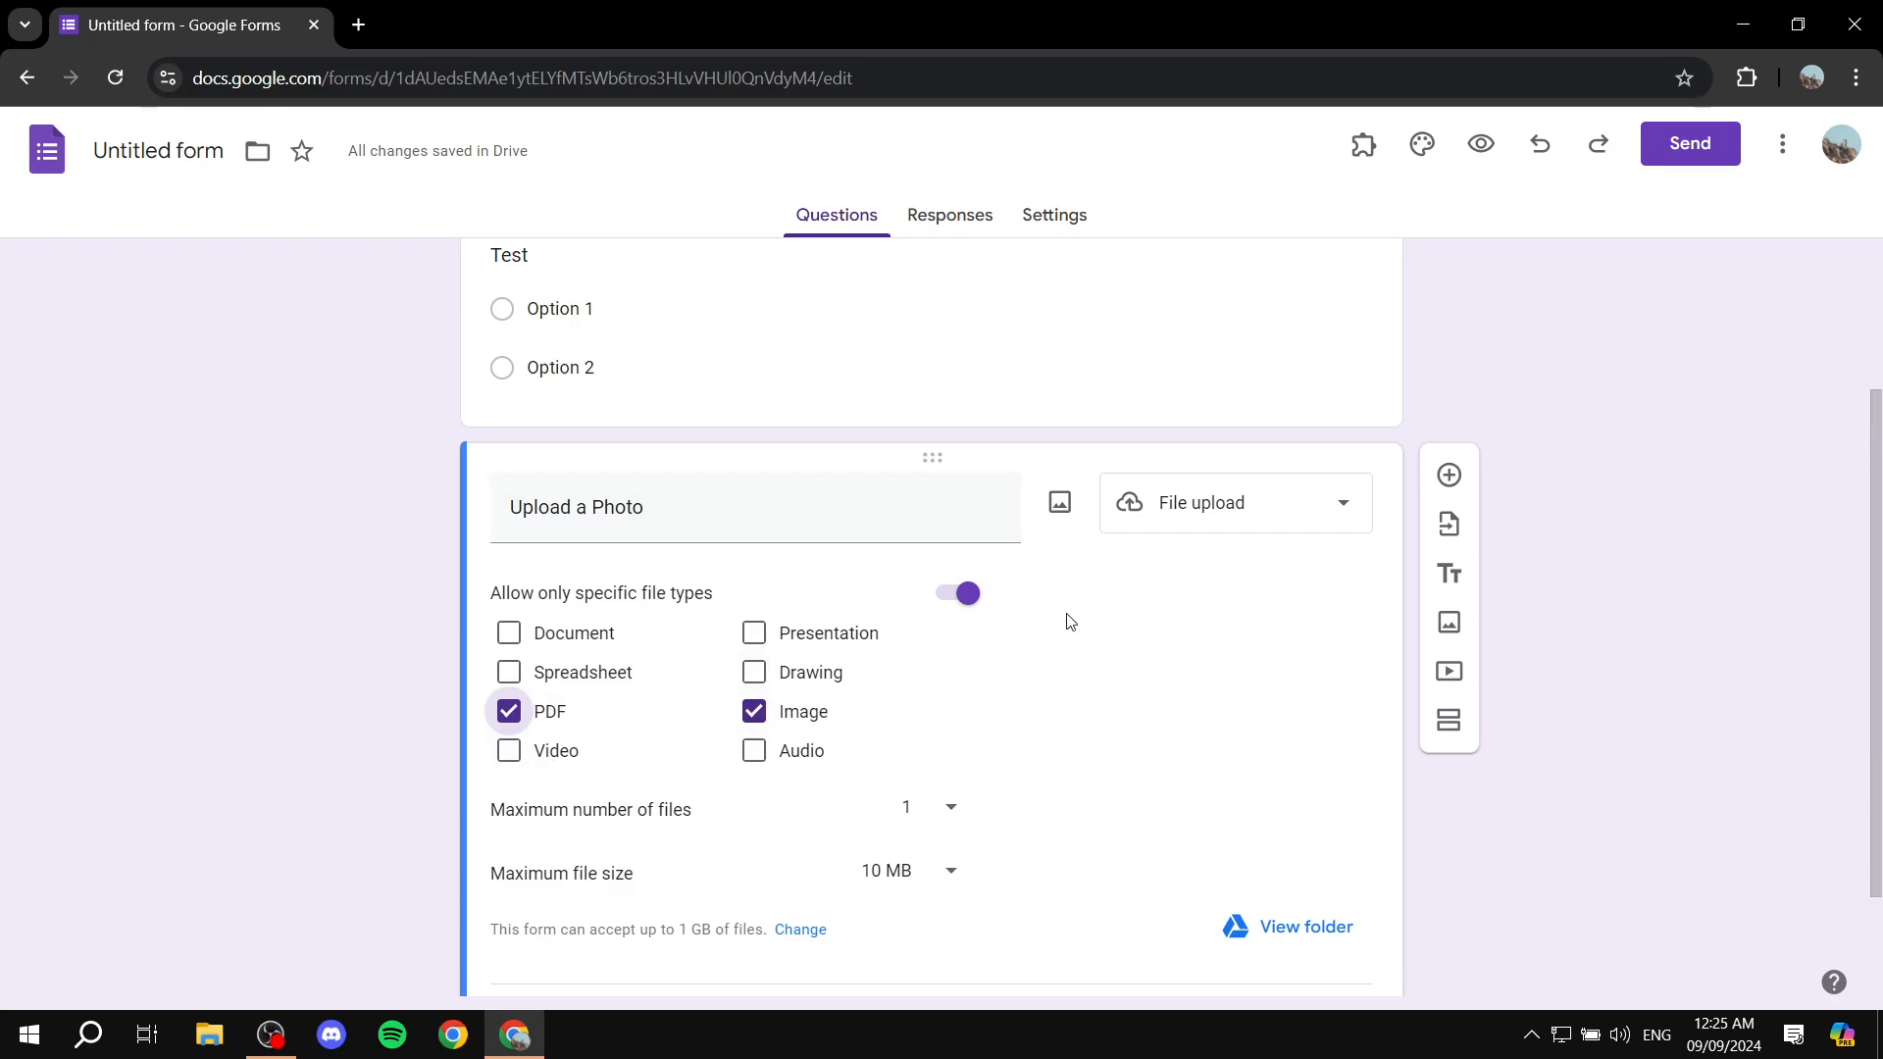
Step: Set the upload question's maximum number of files to 1 and its maximum file size to 100 MB
scroll(1013, 633, down, 1)
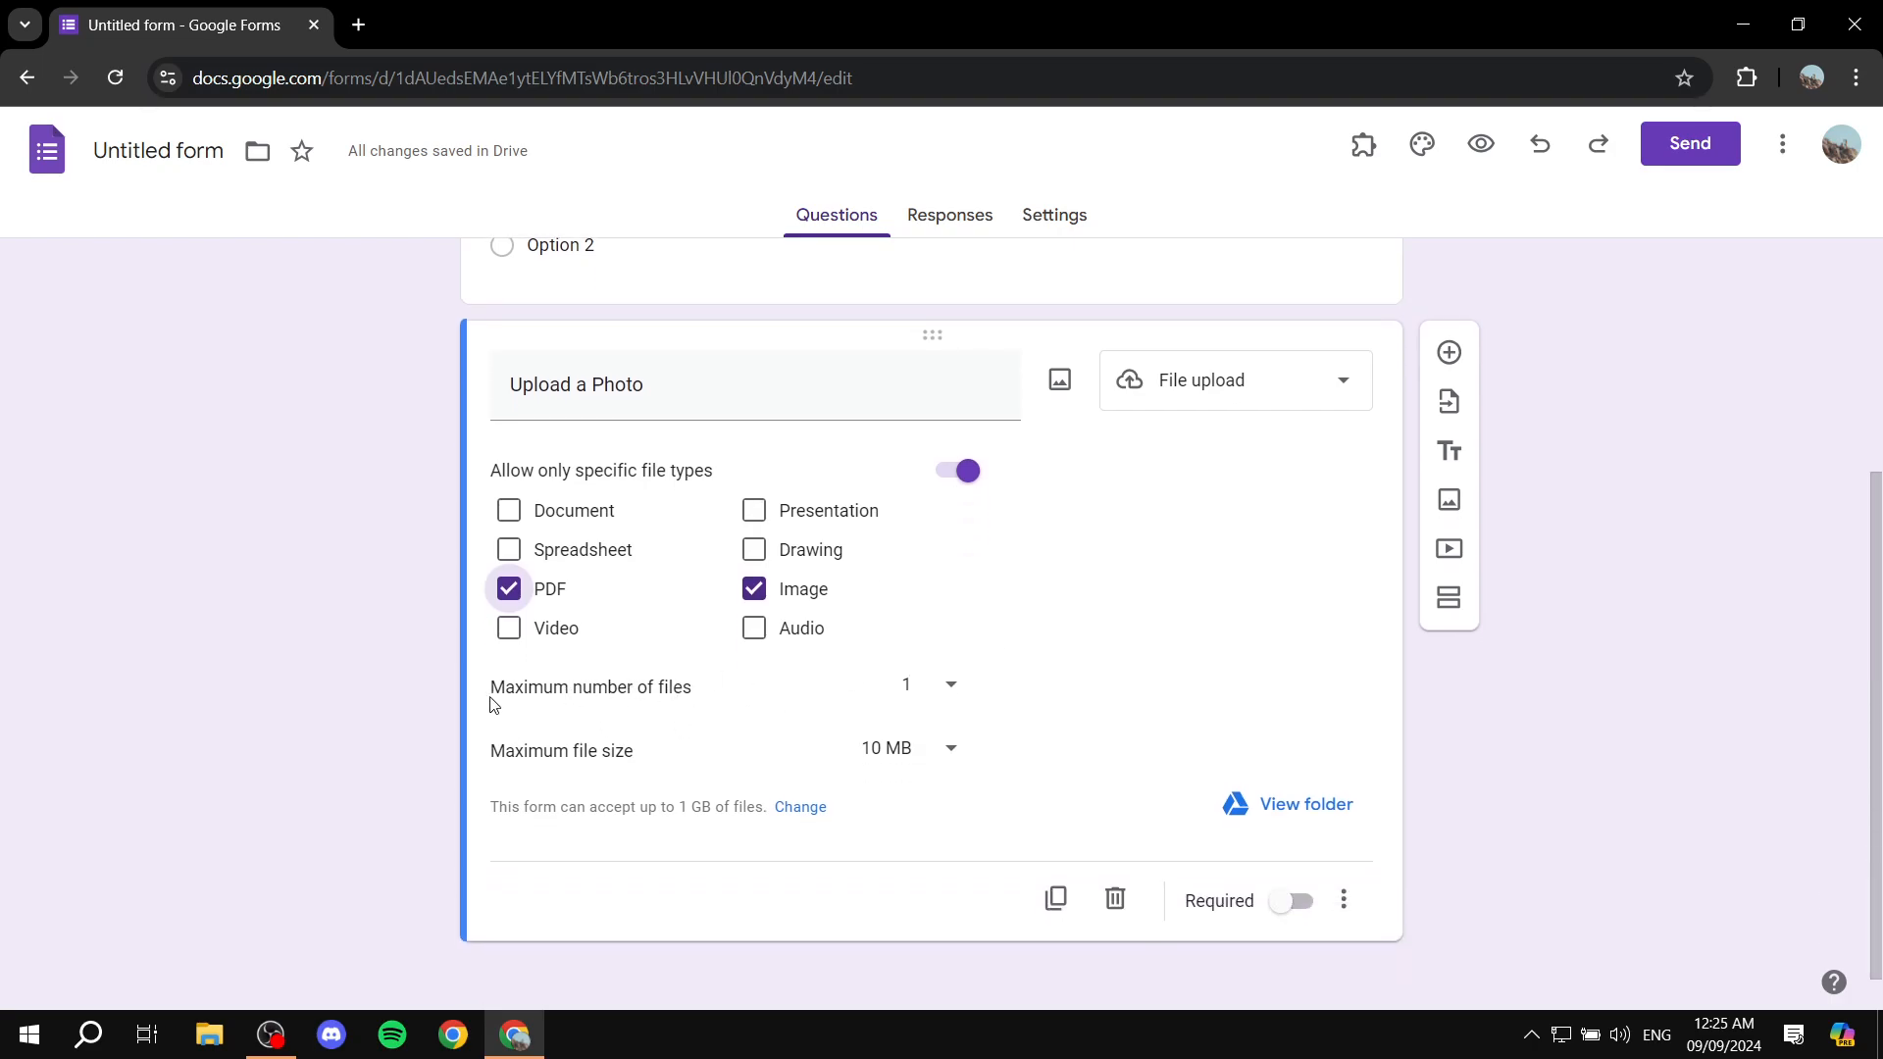
drag(490, 687, 964, 692)
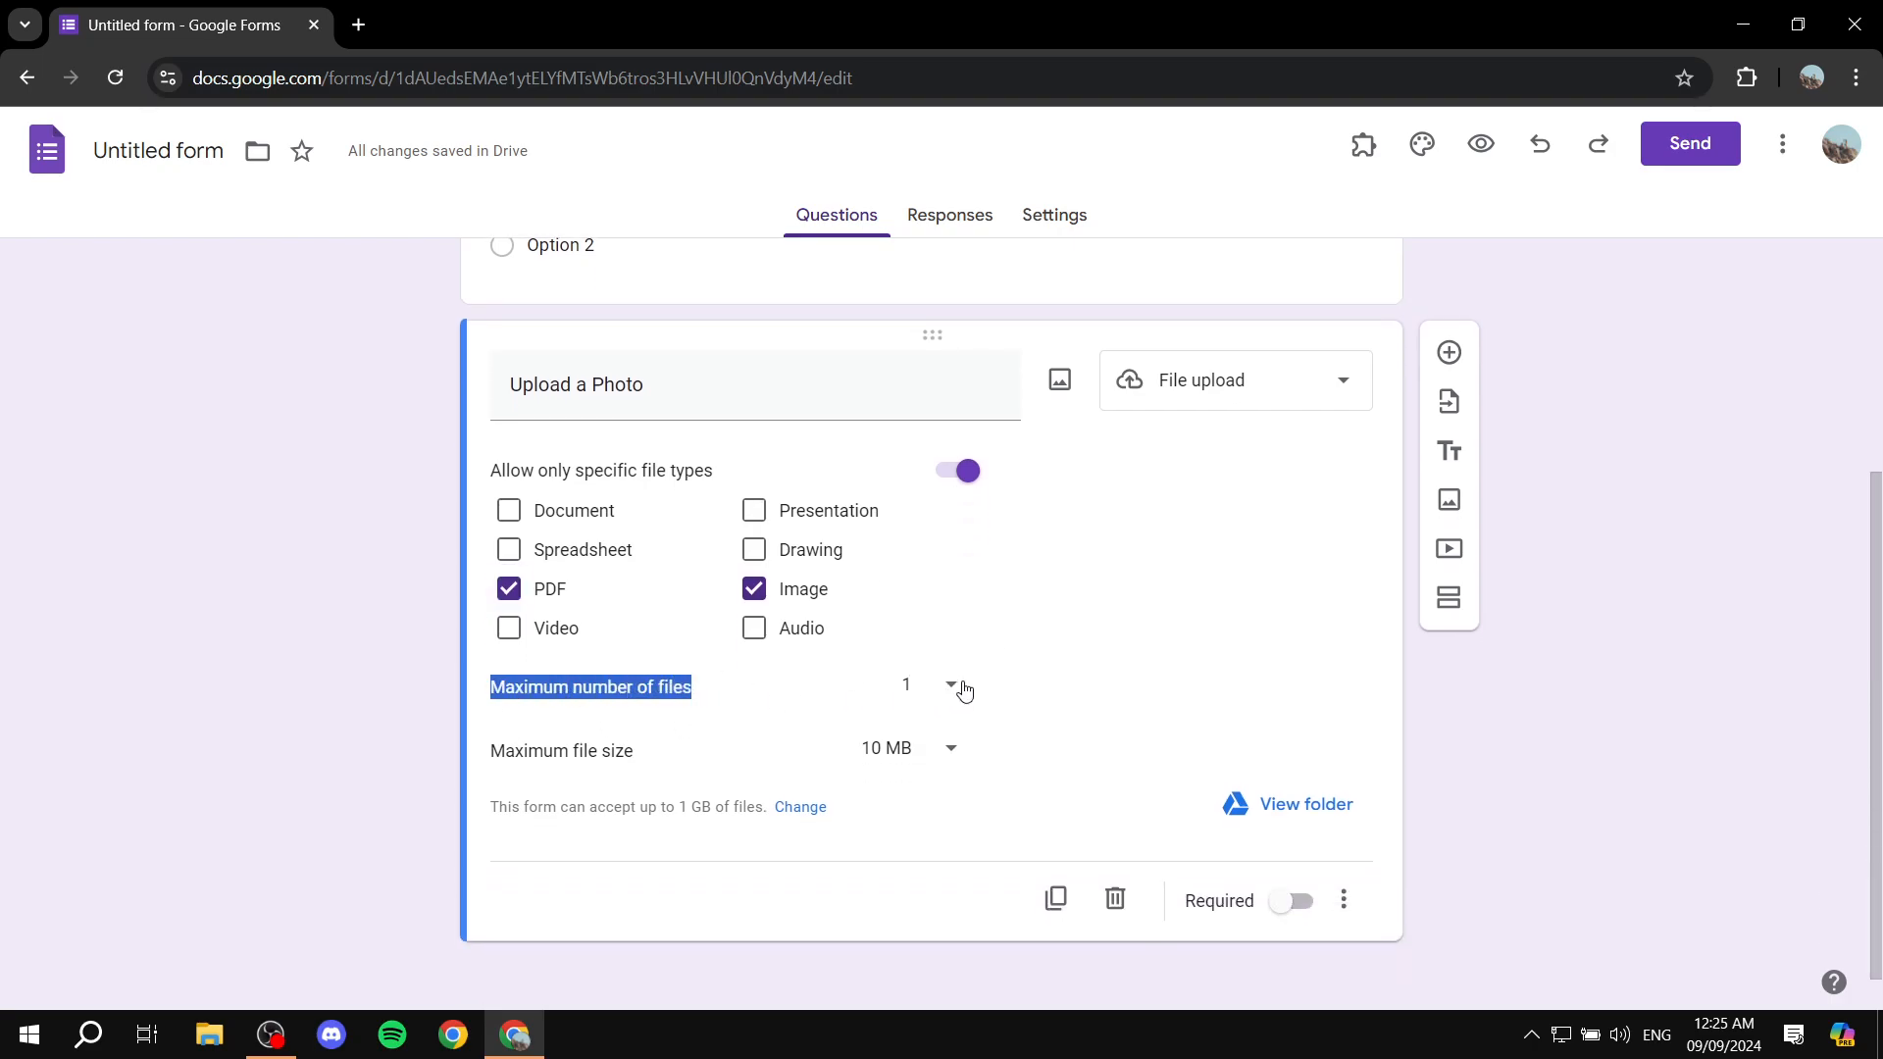
click(964, 691)
click(903, 689)
click(935, 683)
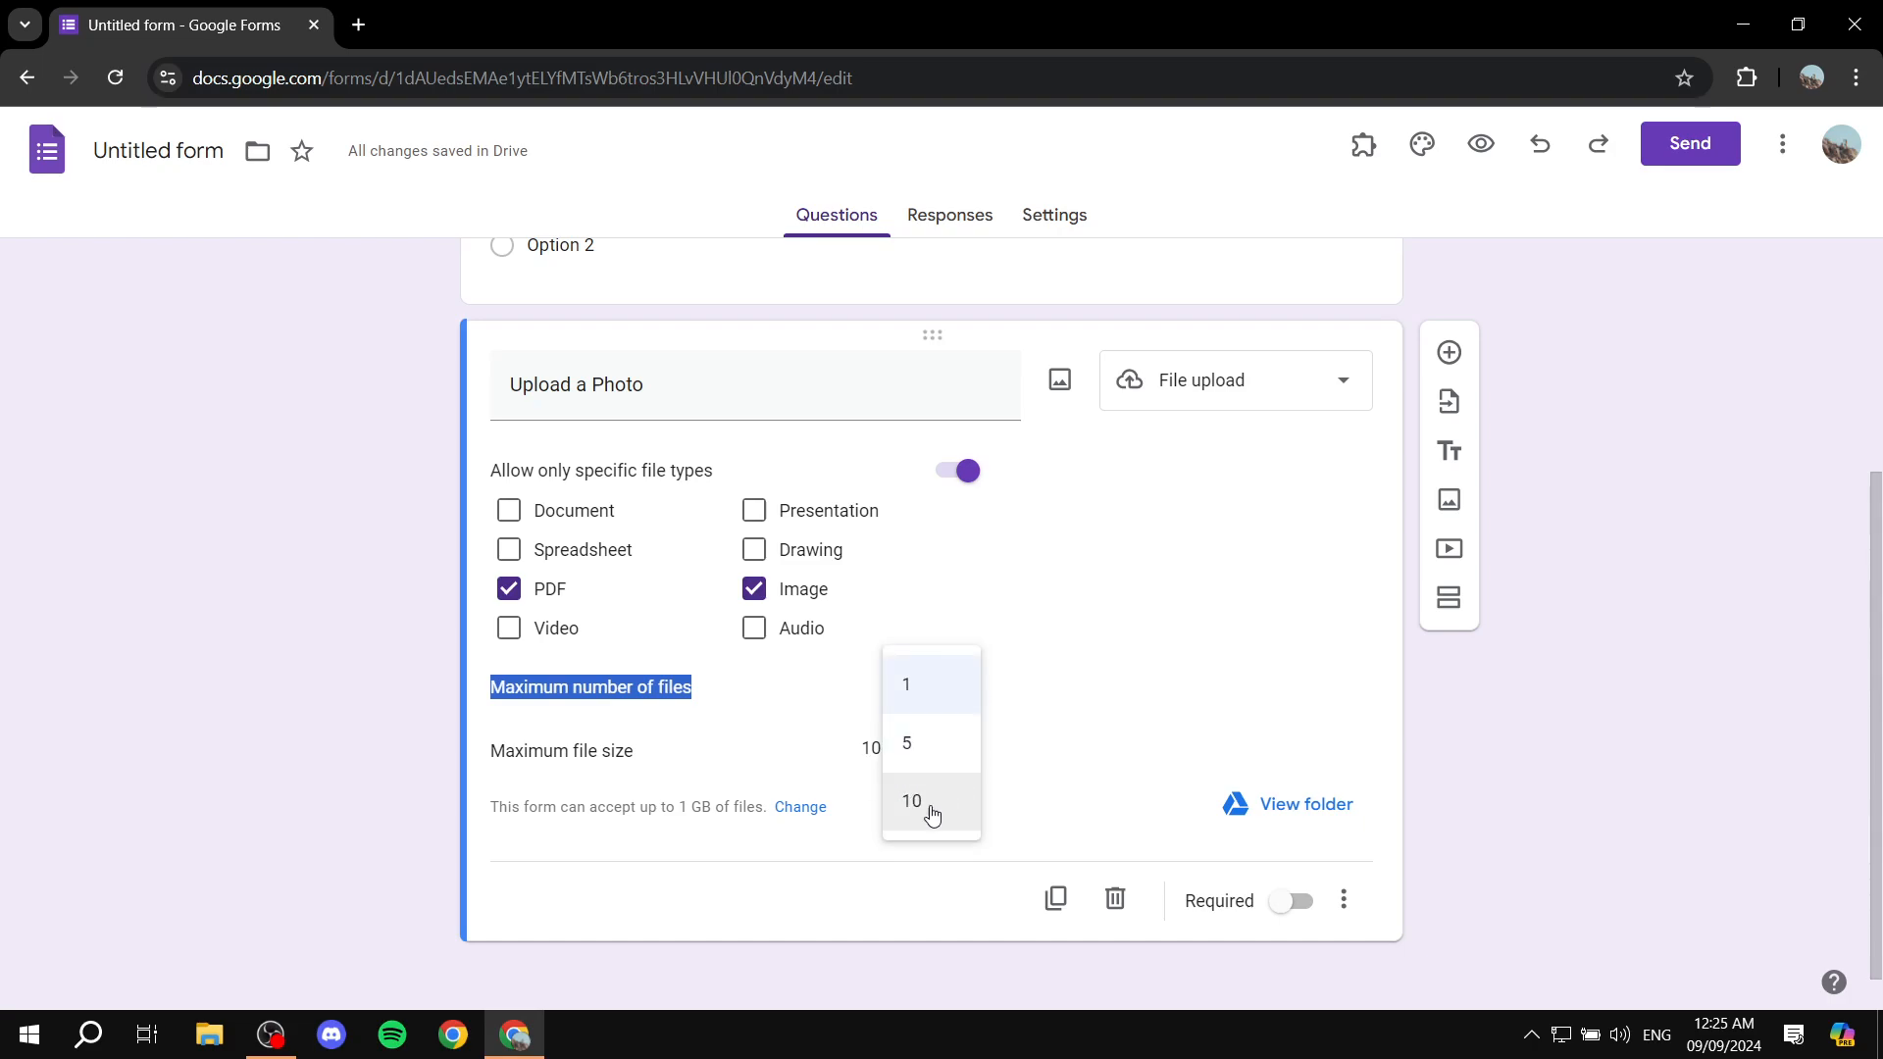
click(933, 691)
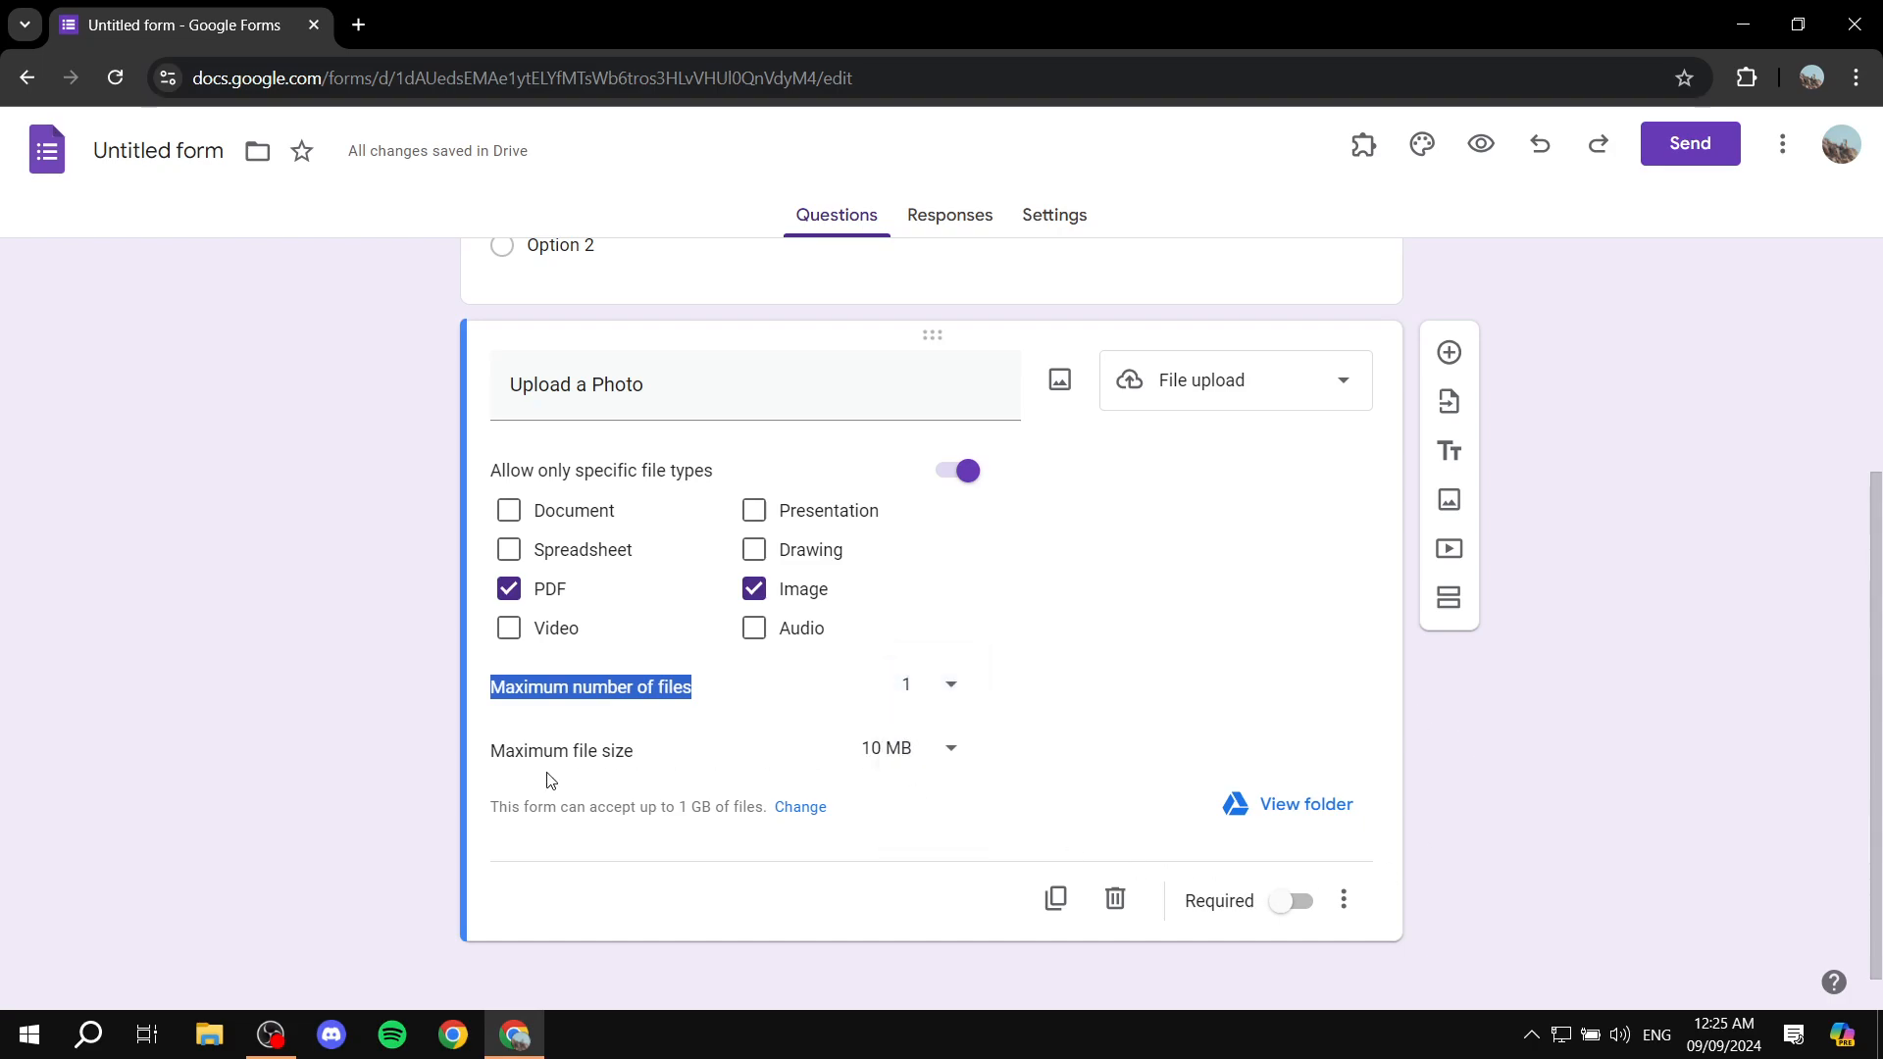
click(948, 760)
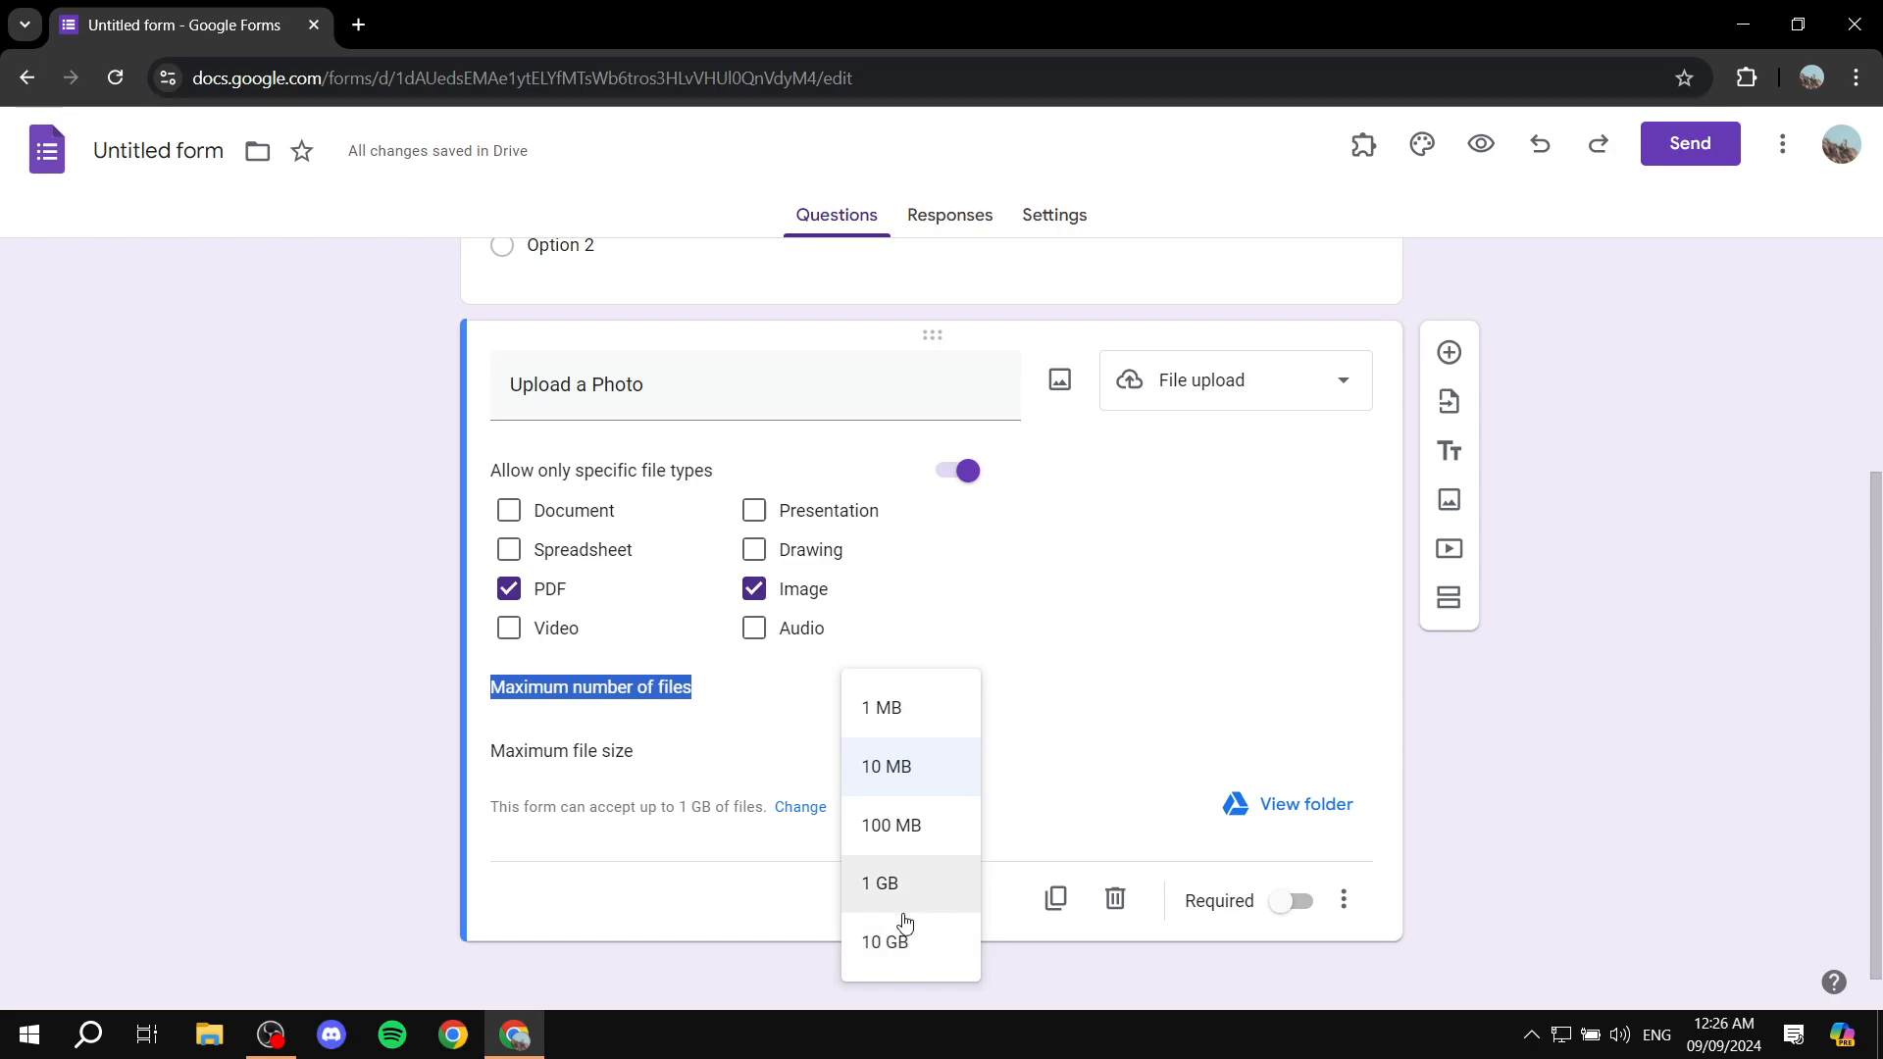
click(915, 836)
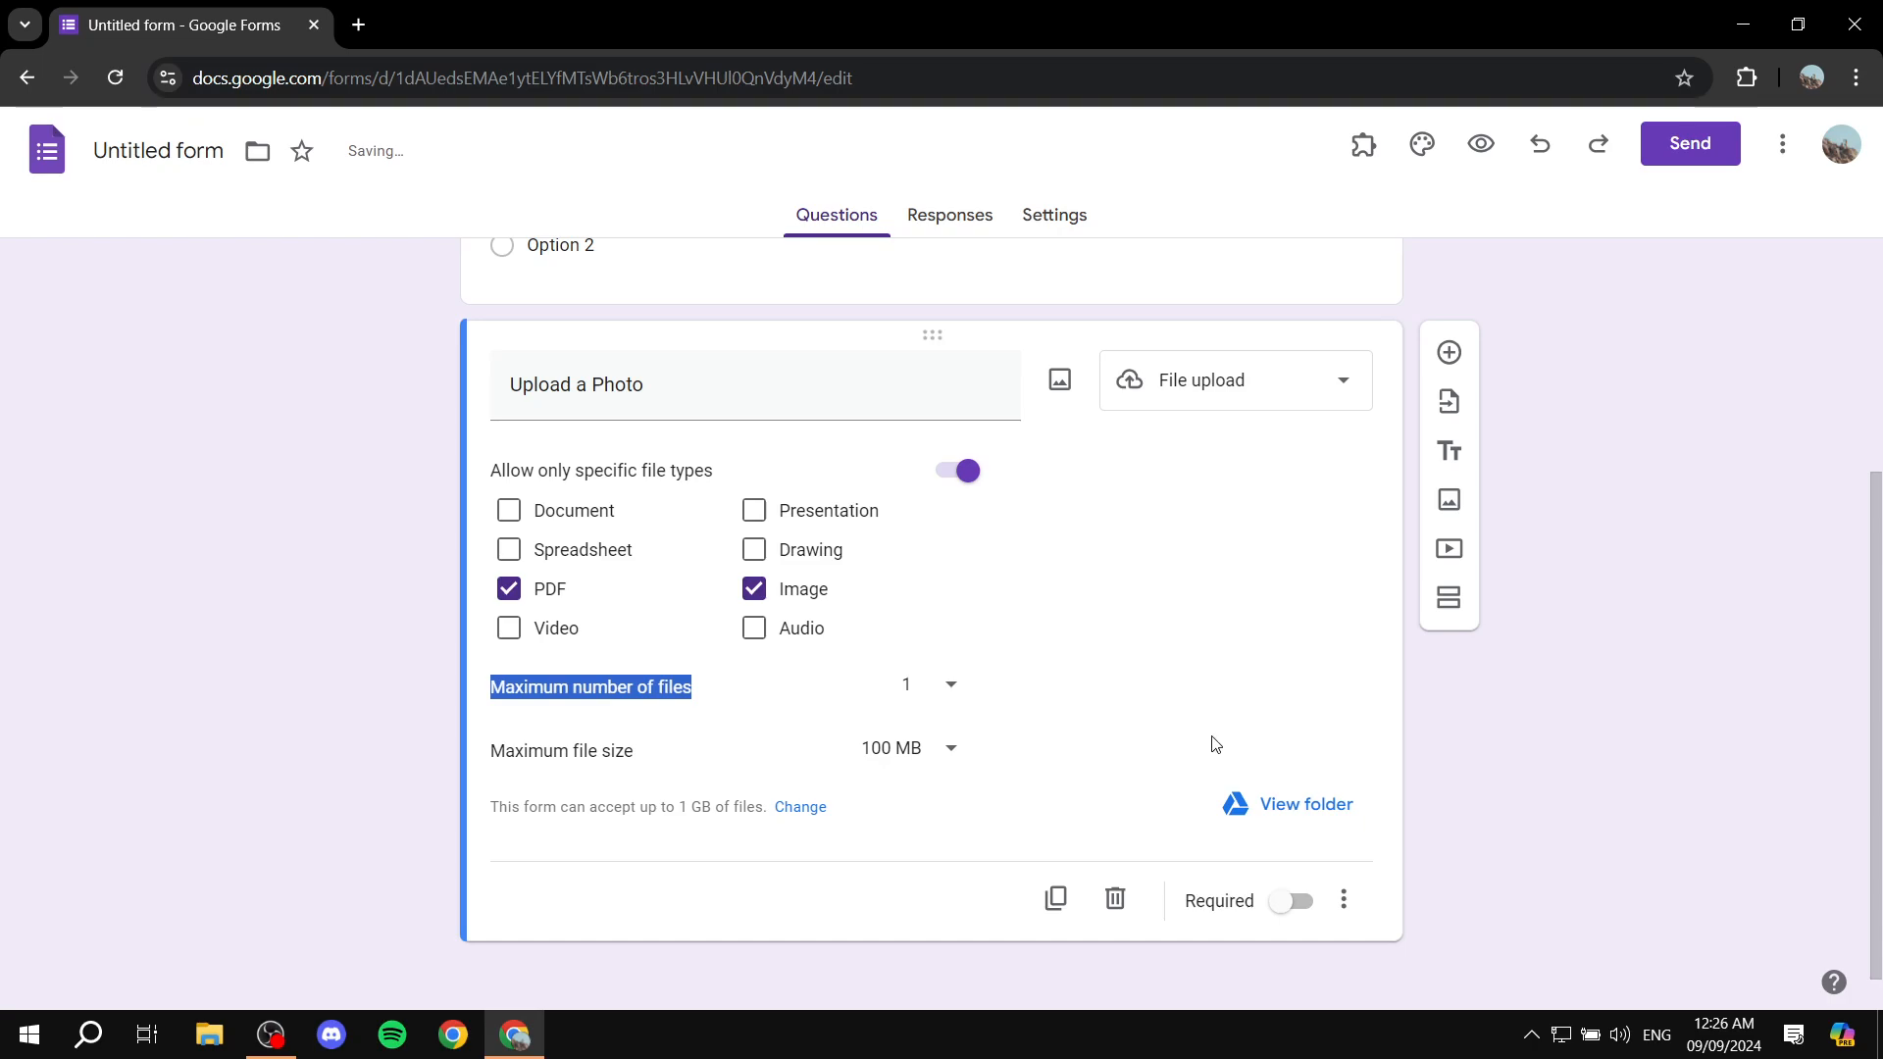
Step: View the Drive folder for the question's uploads and return to the form editor
click(1273, 806)
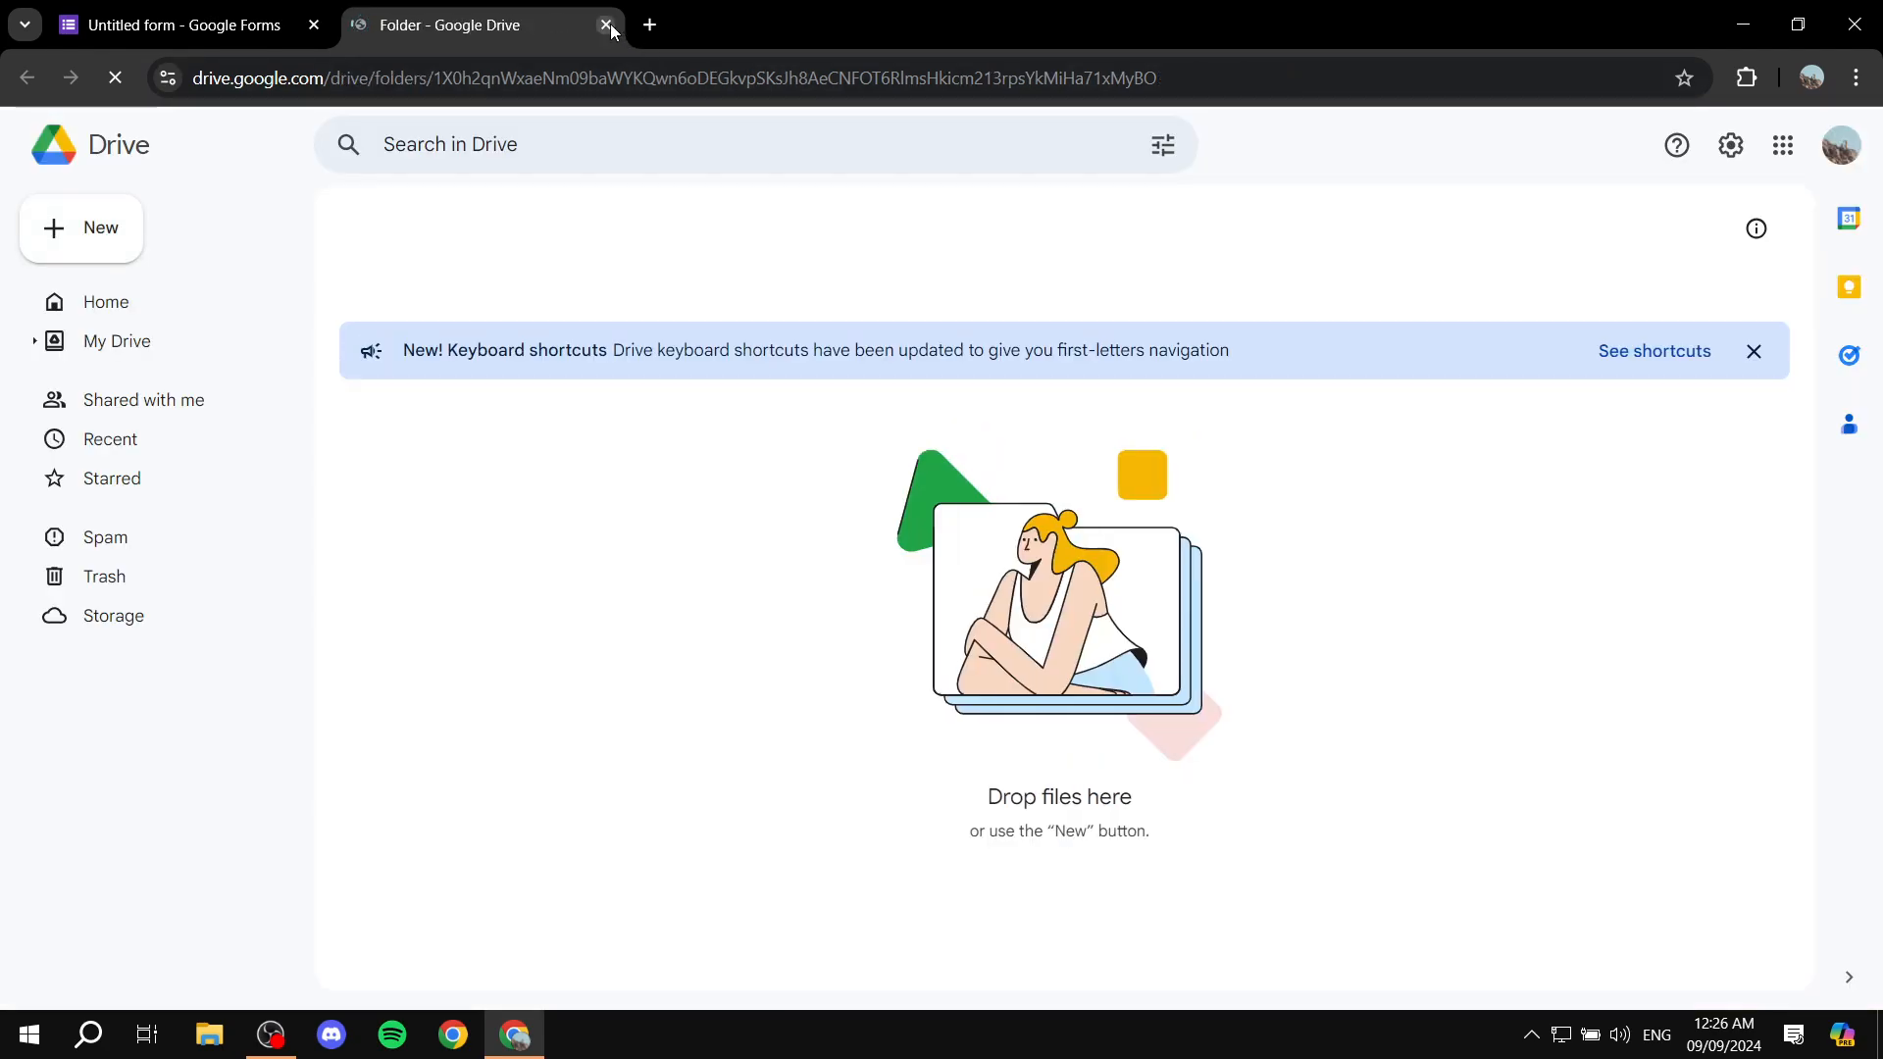
click(605, 24)
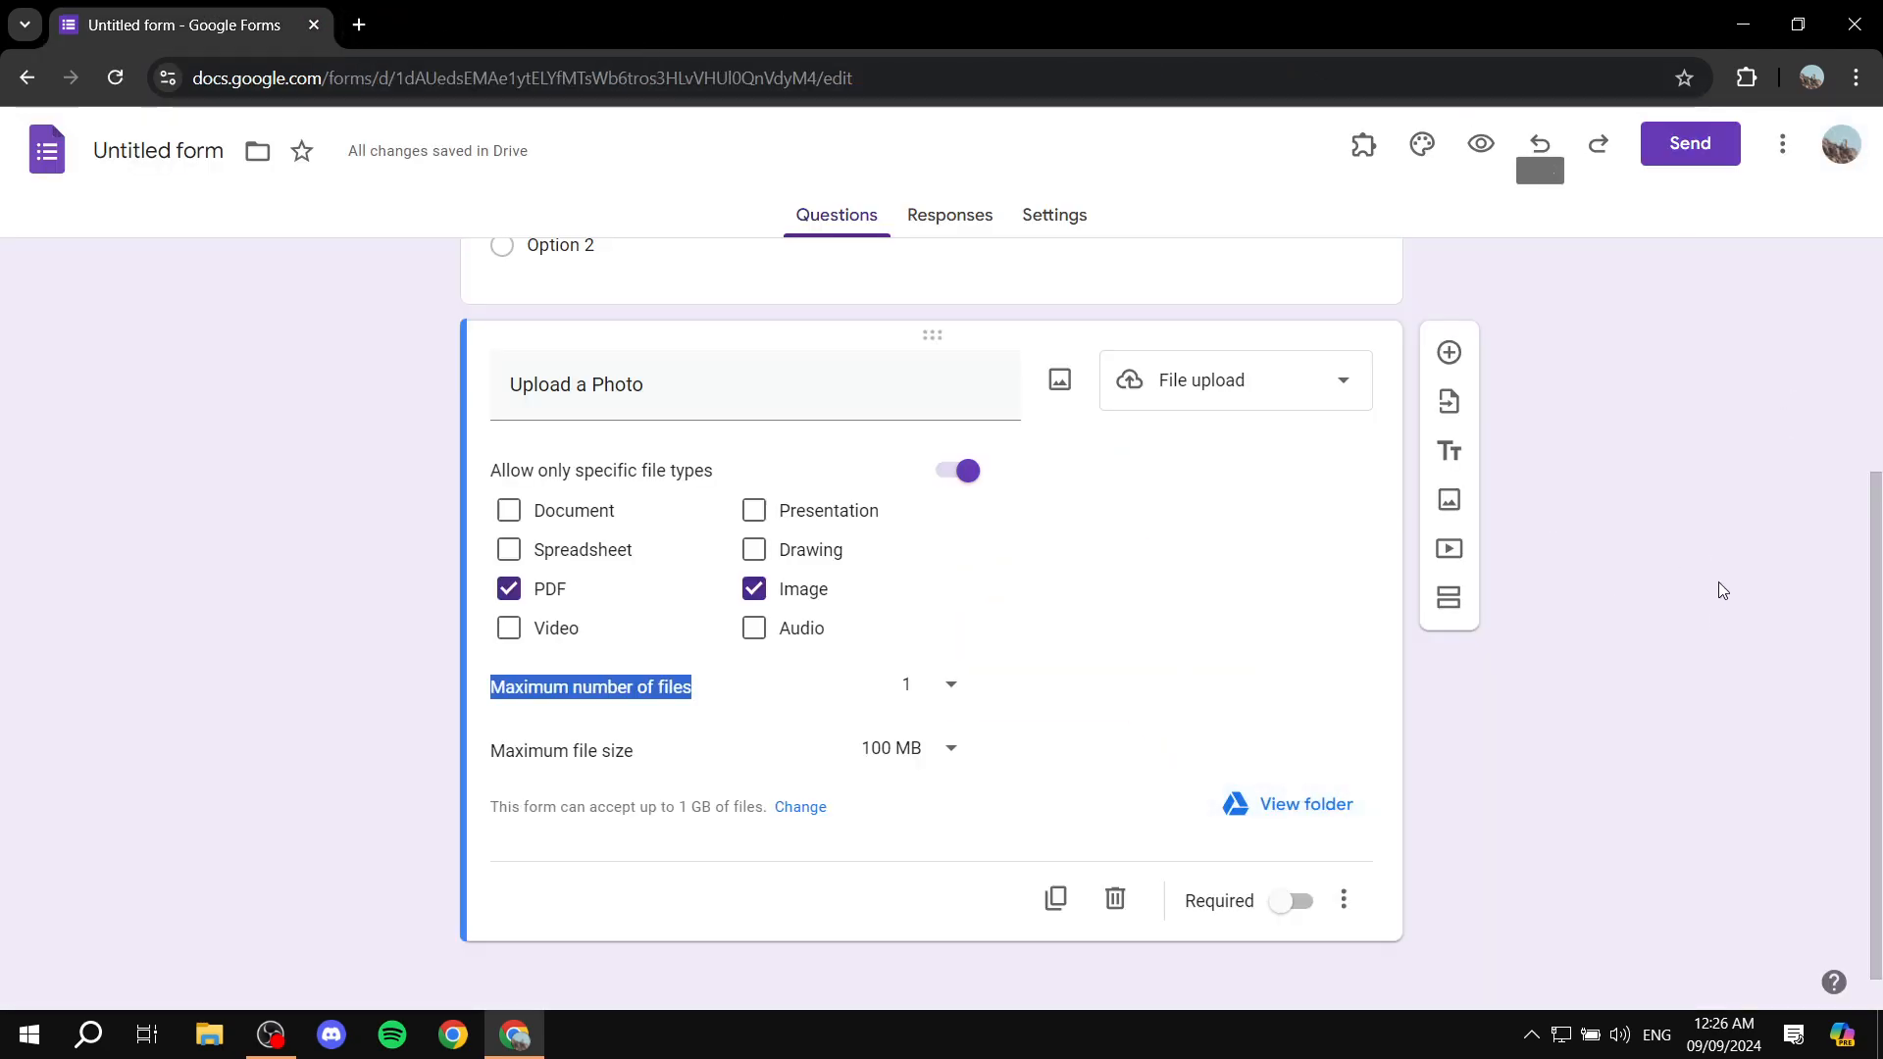
scroll(1148, 706, up, 4)
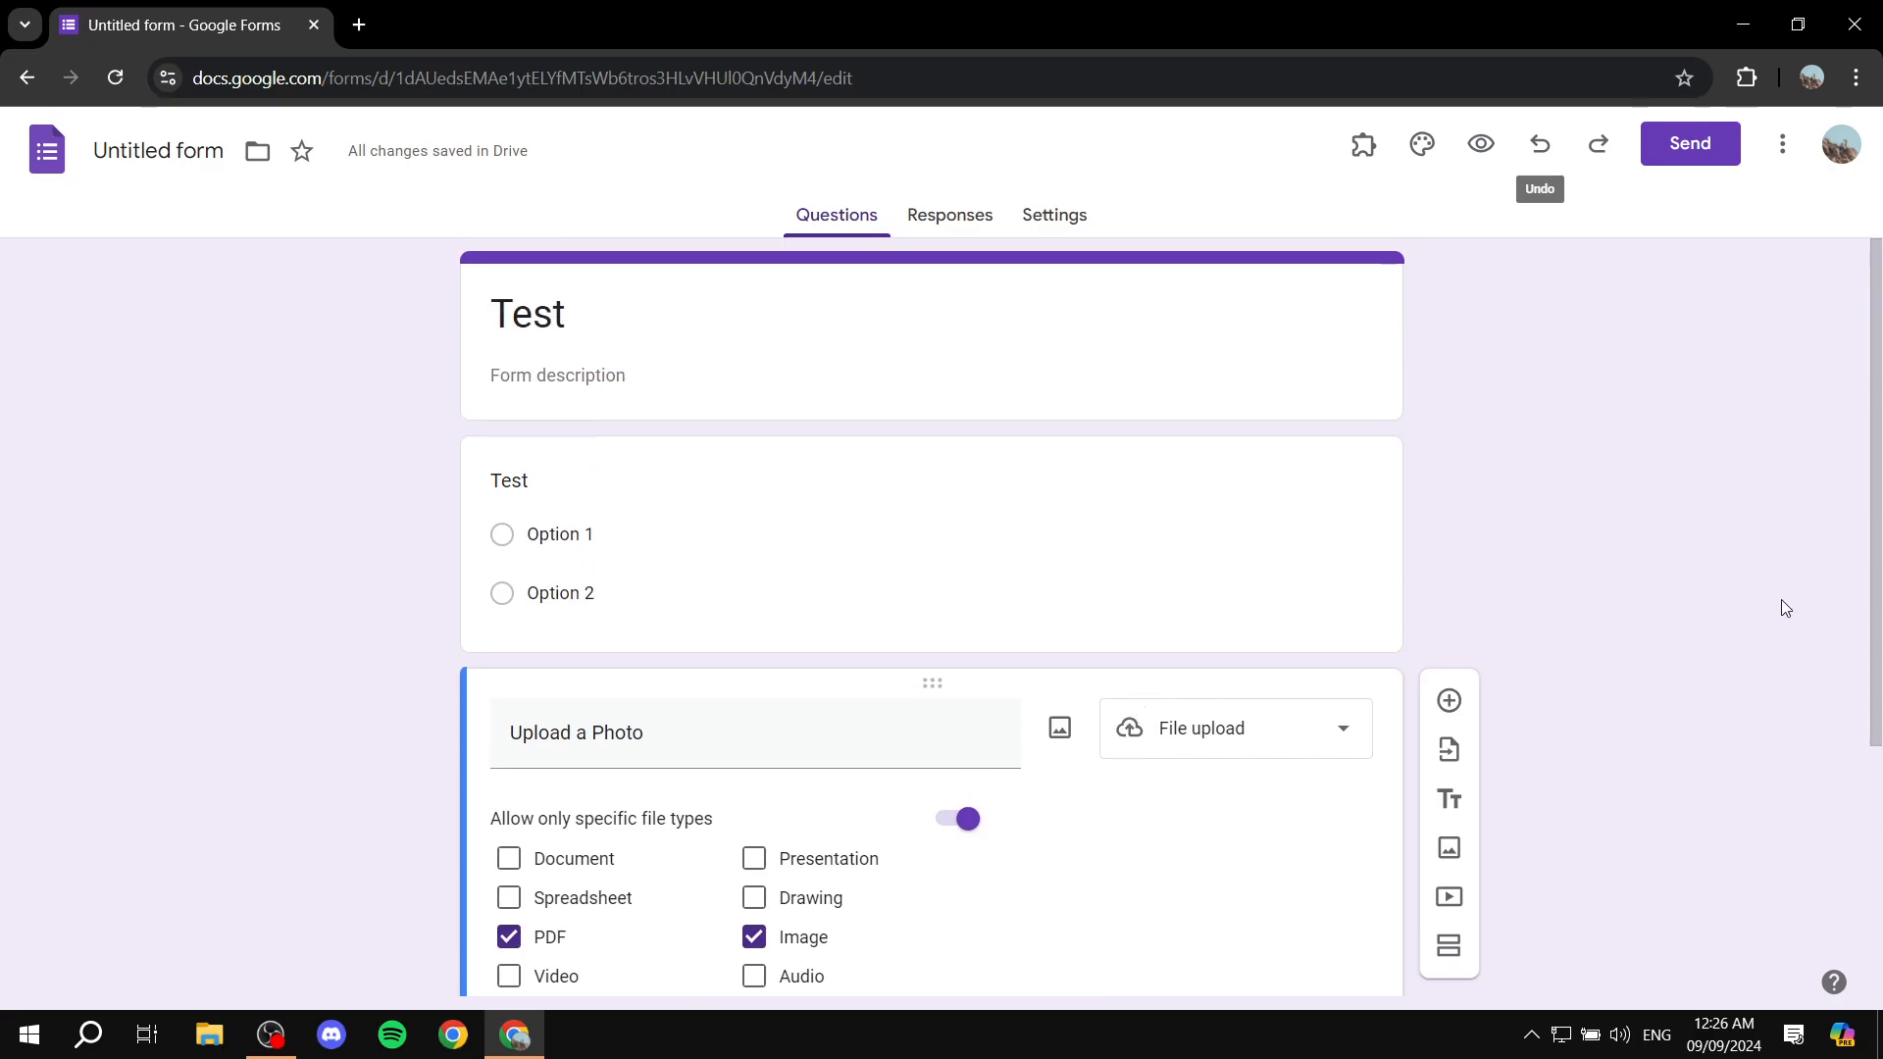
Step: Copy the form's shareable link from the send options and close the dialog
click(1690, 143)
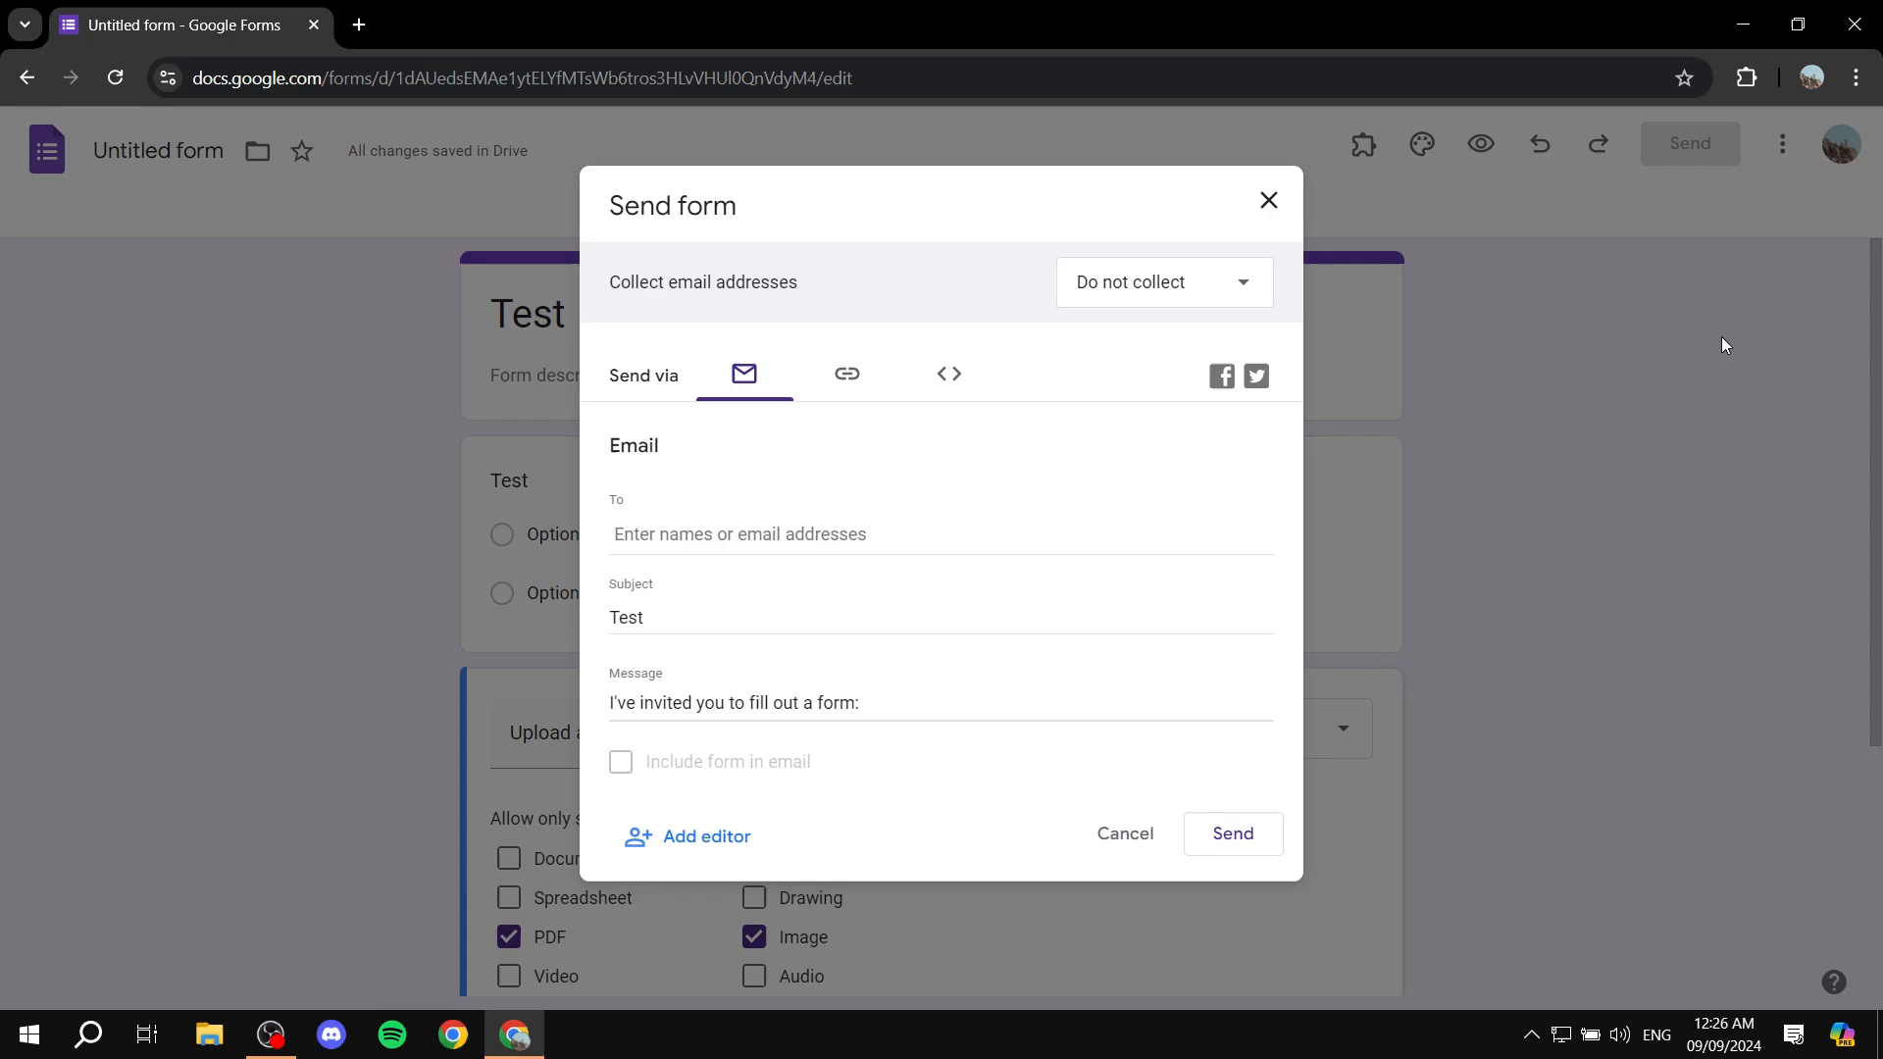
click(849, 376)
click(1273, 583)
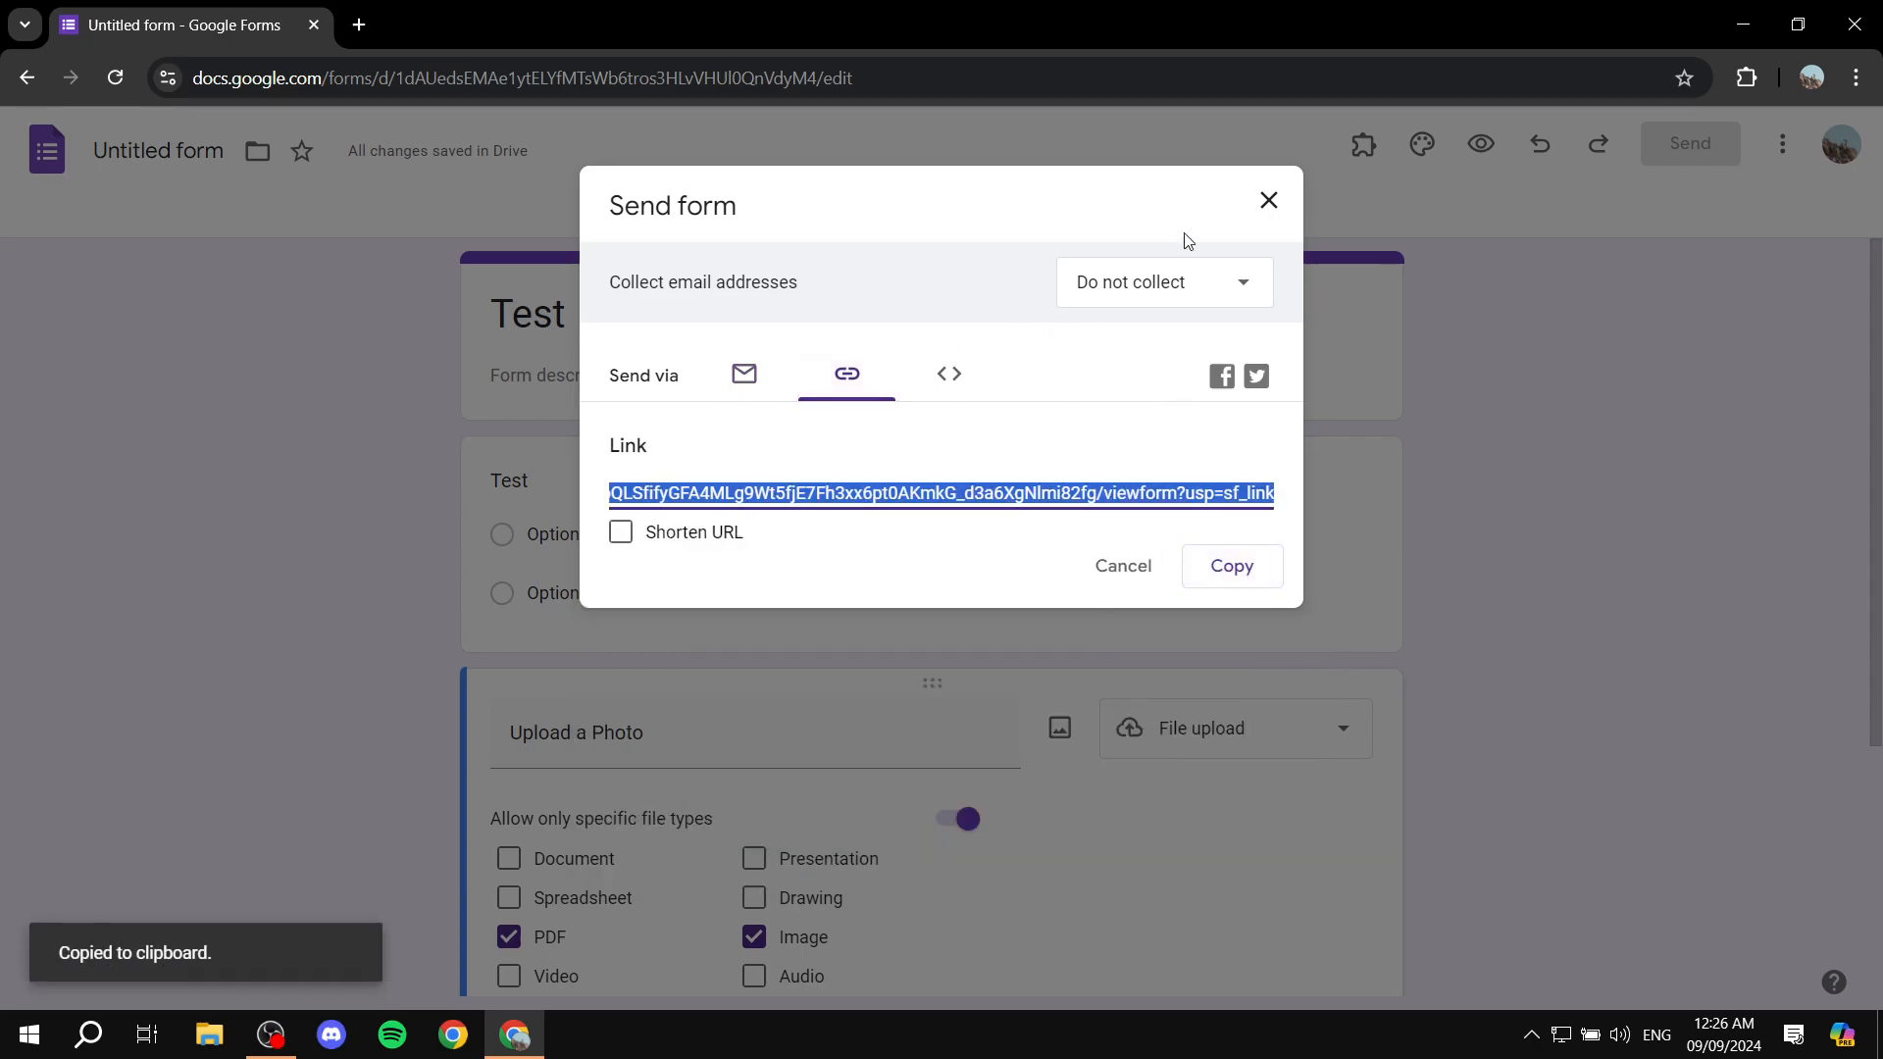
click(1268, 201)
Step: Open the copied form link in a new browser tab
click(360, 25)
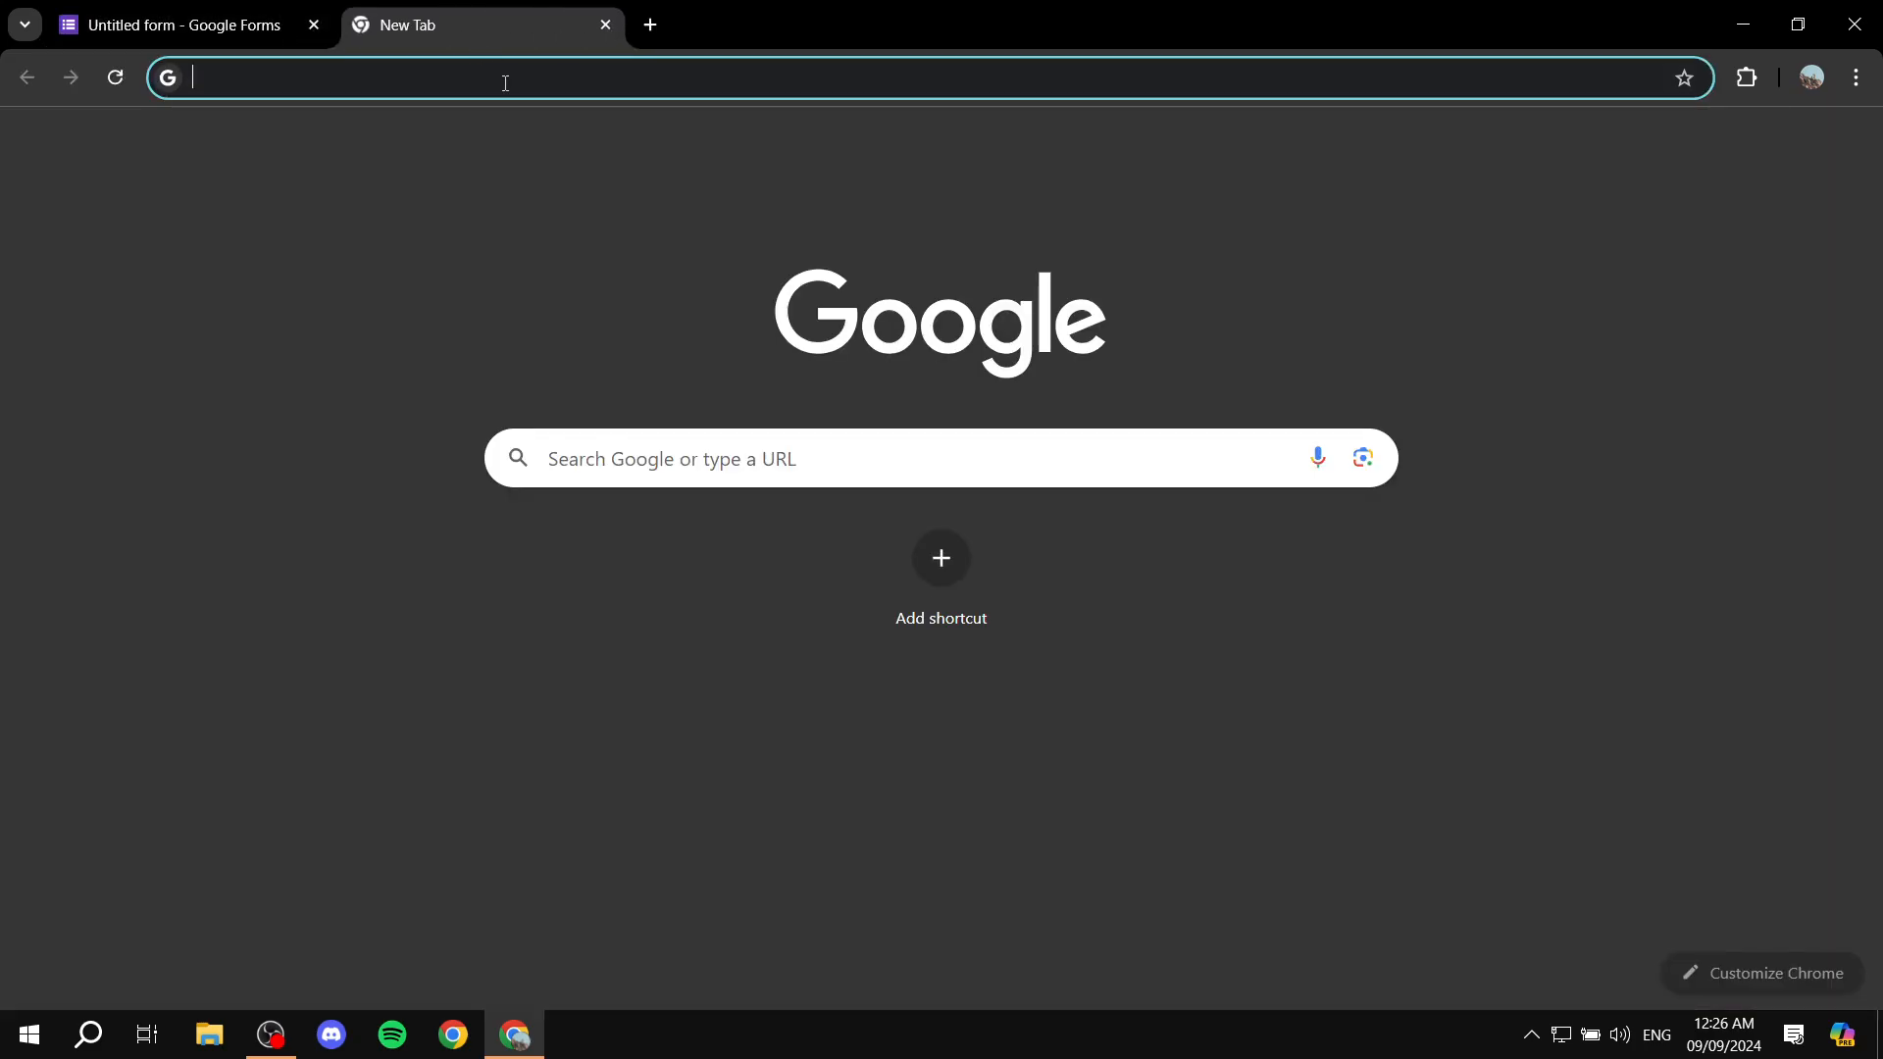
key(ctrl+v)
key(Return)
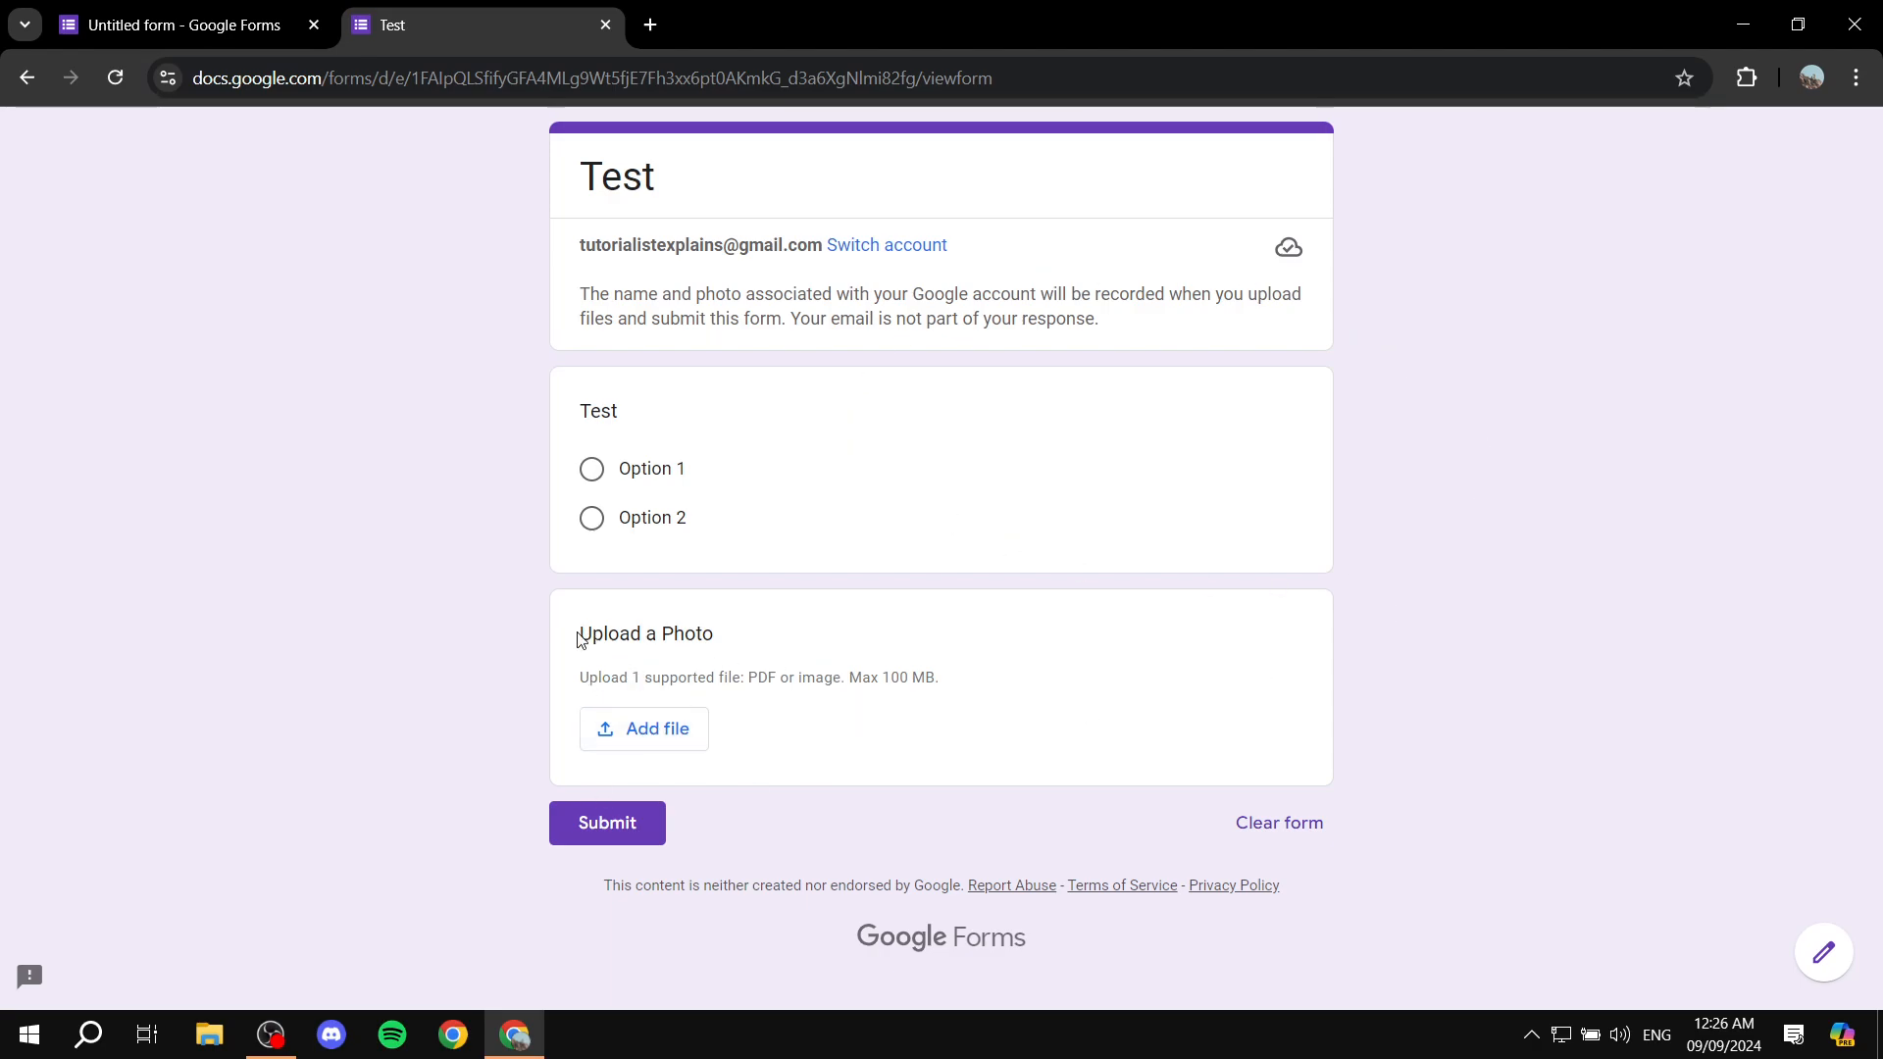
Step: Examine the "Upload a Photo" question and its file type and size limits in the respondent view
drag(577, 640, 811, 631)
click(791, 636)
drag(576, 649, 834, 648)
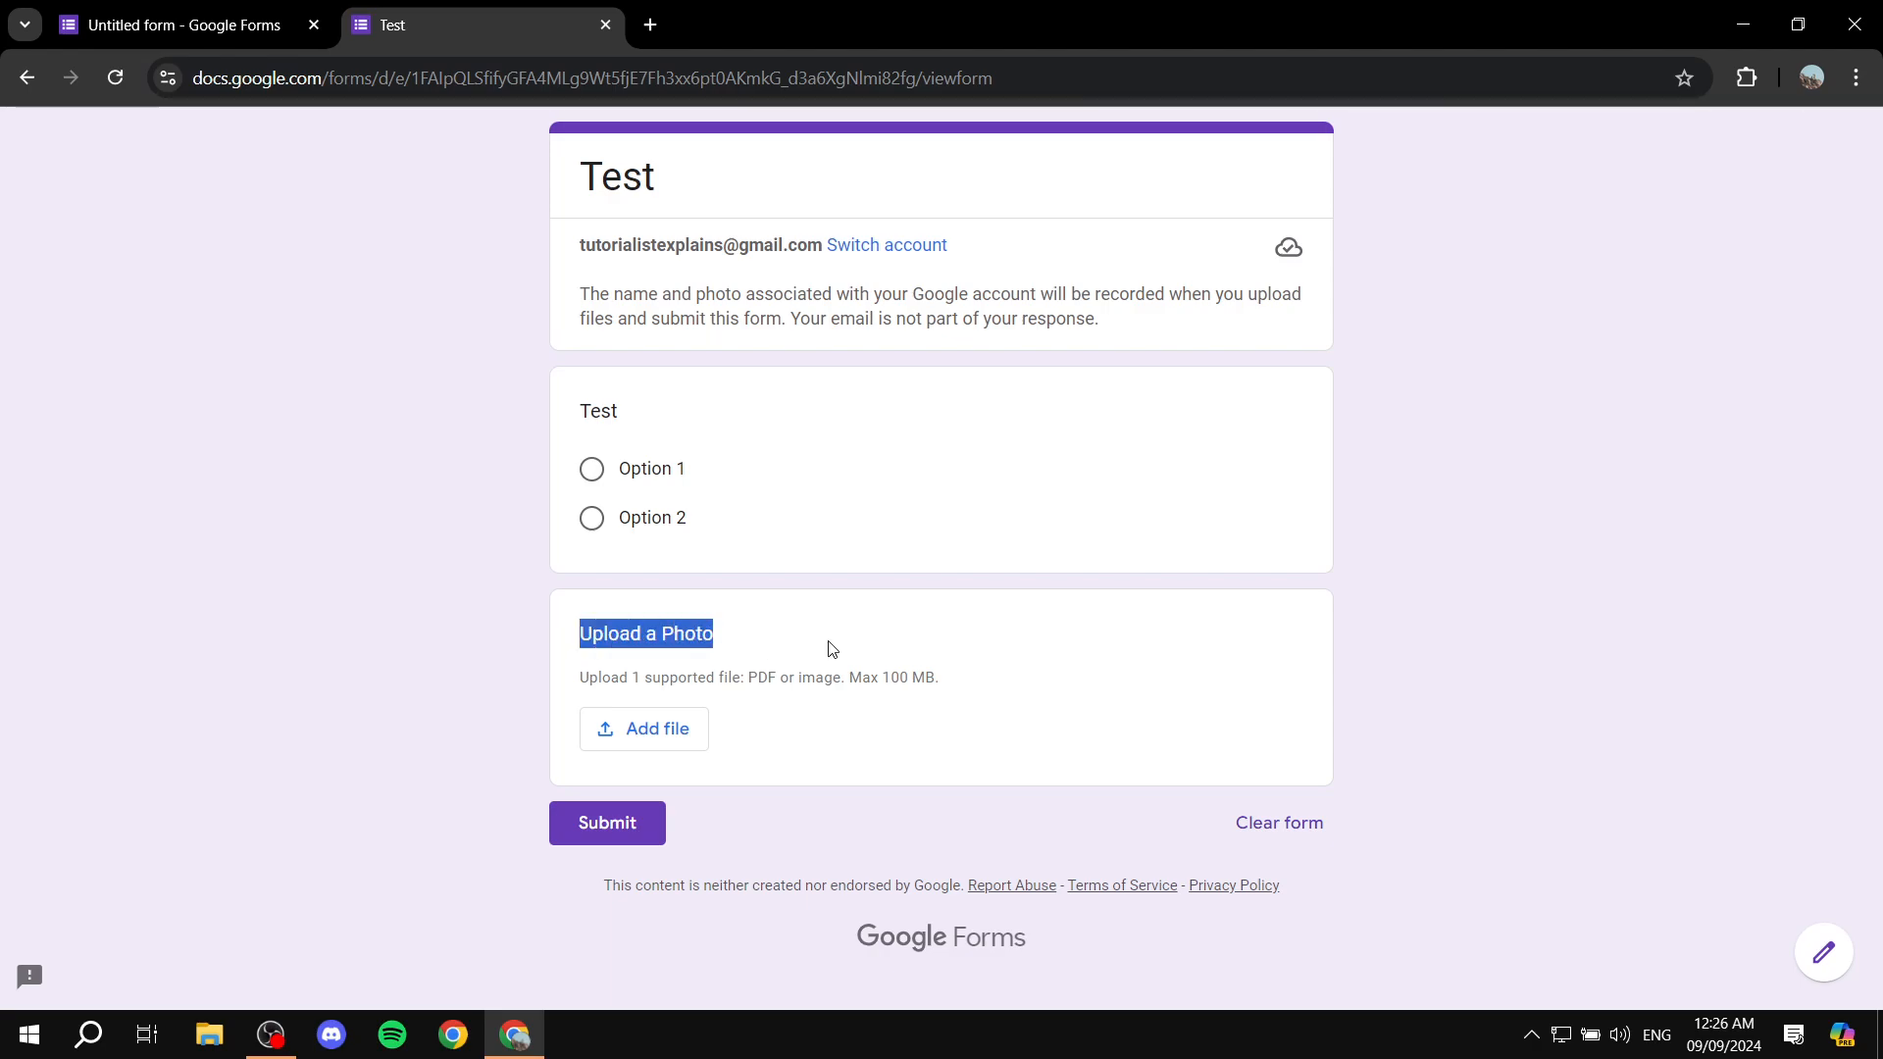
click(834, 649)
drag(573, 686, 965, 686)
click(967, 685)
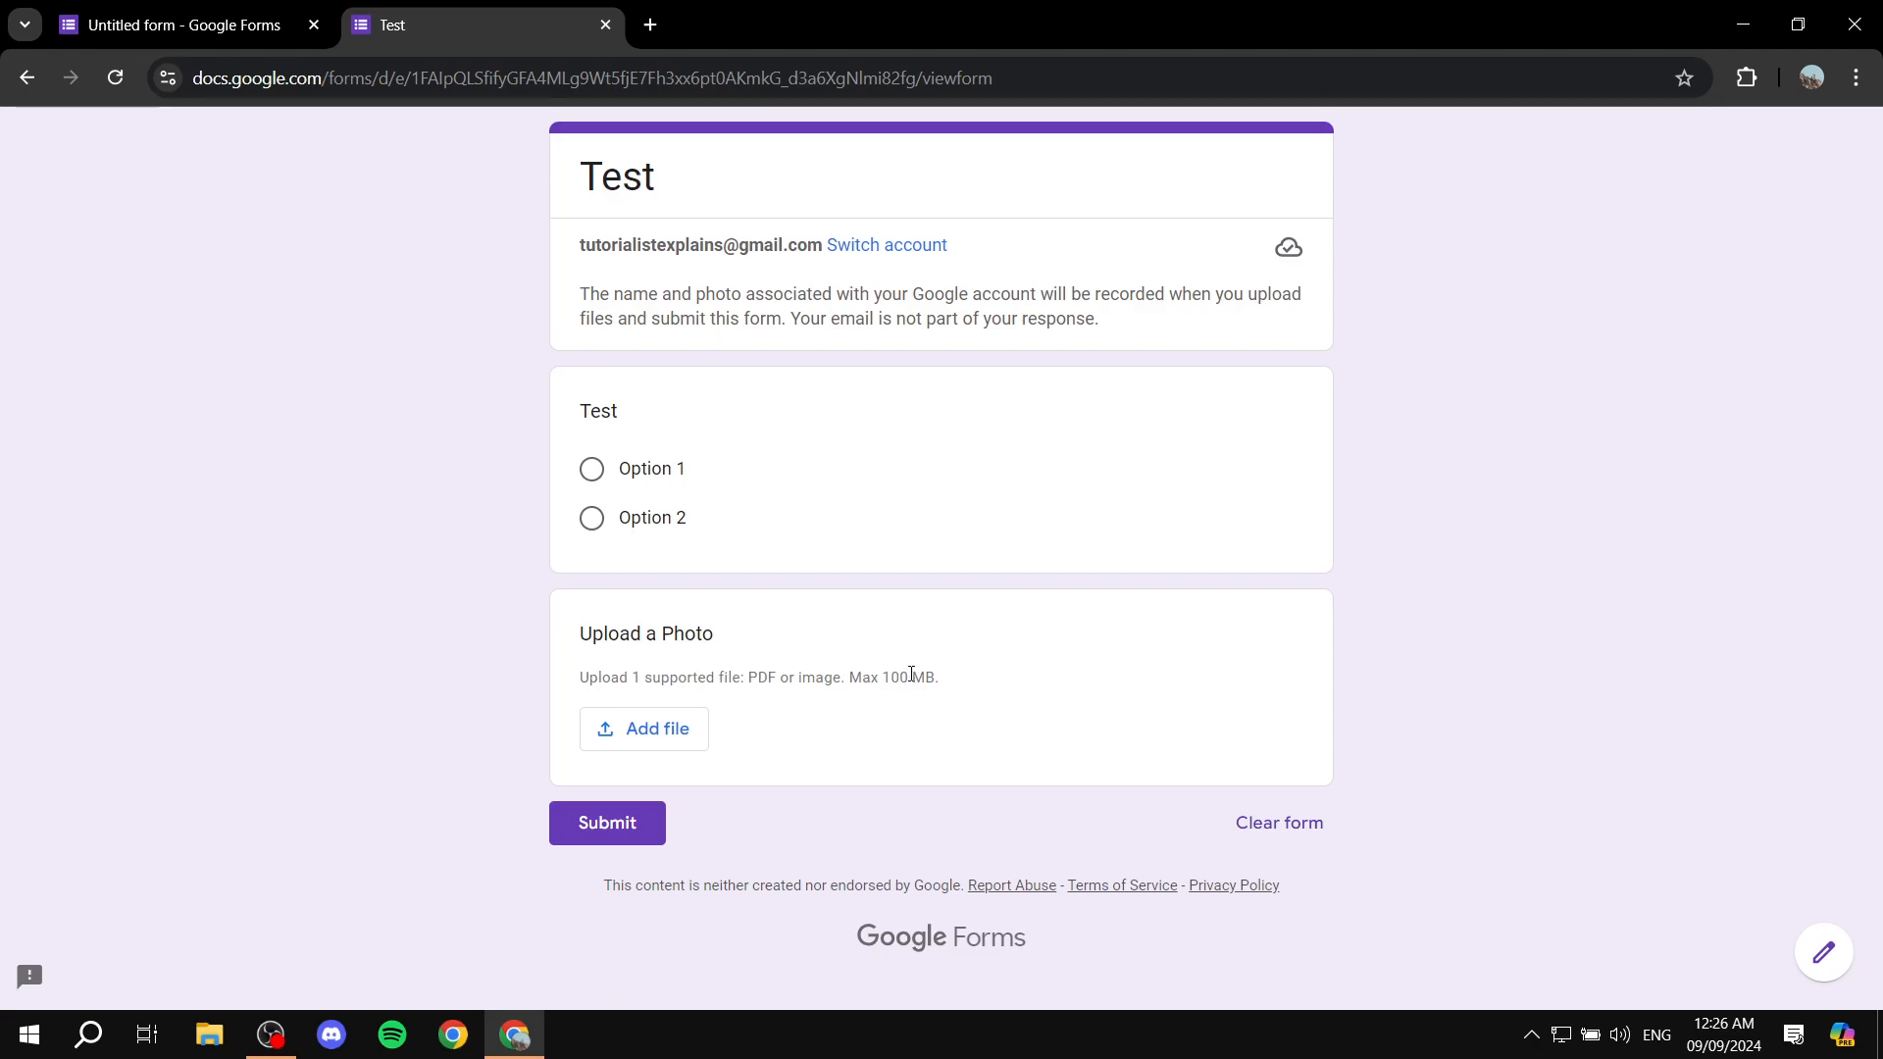
Step: View the photo question's file upload dialog, dismiss it, and close the respondent form to return to the editor
click(647, 728)
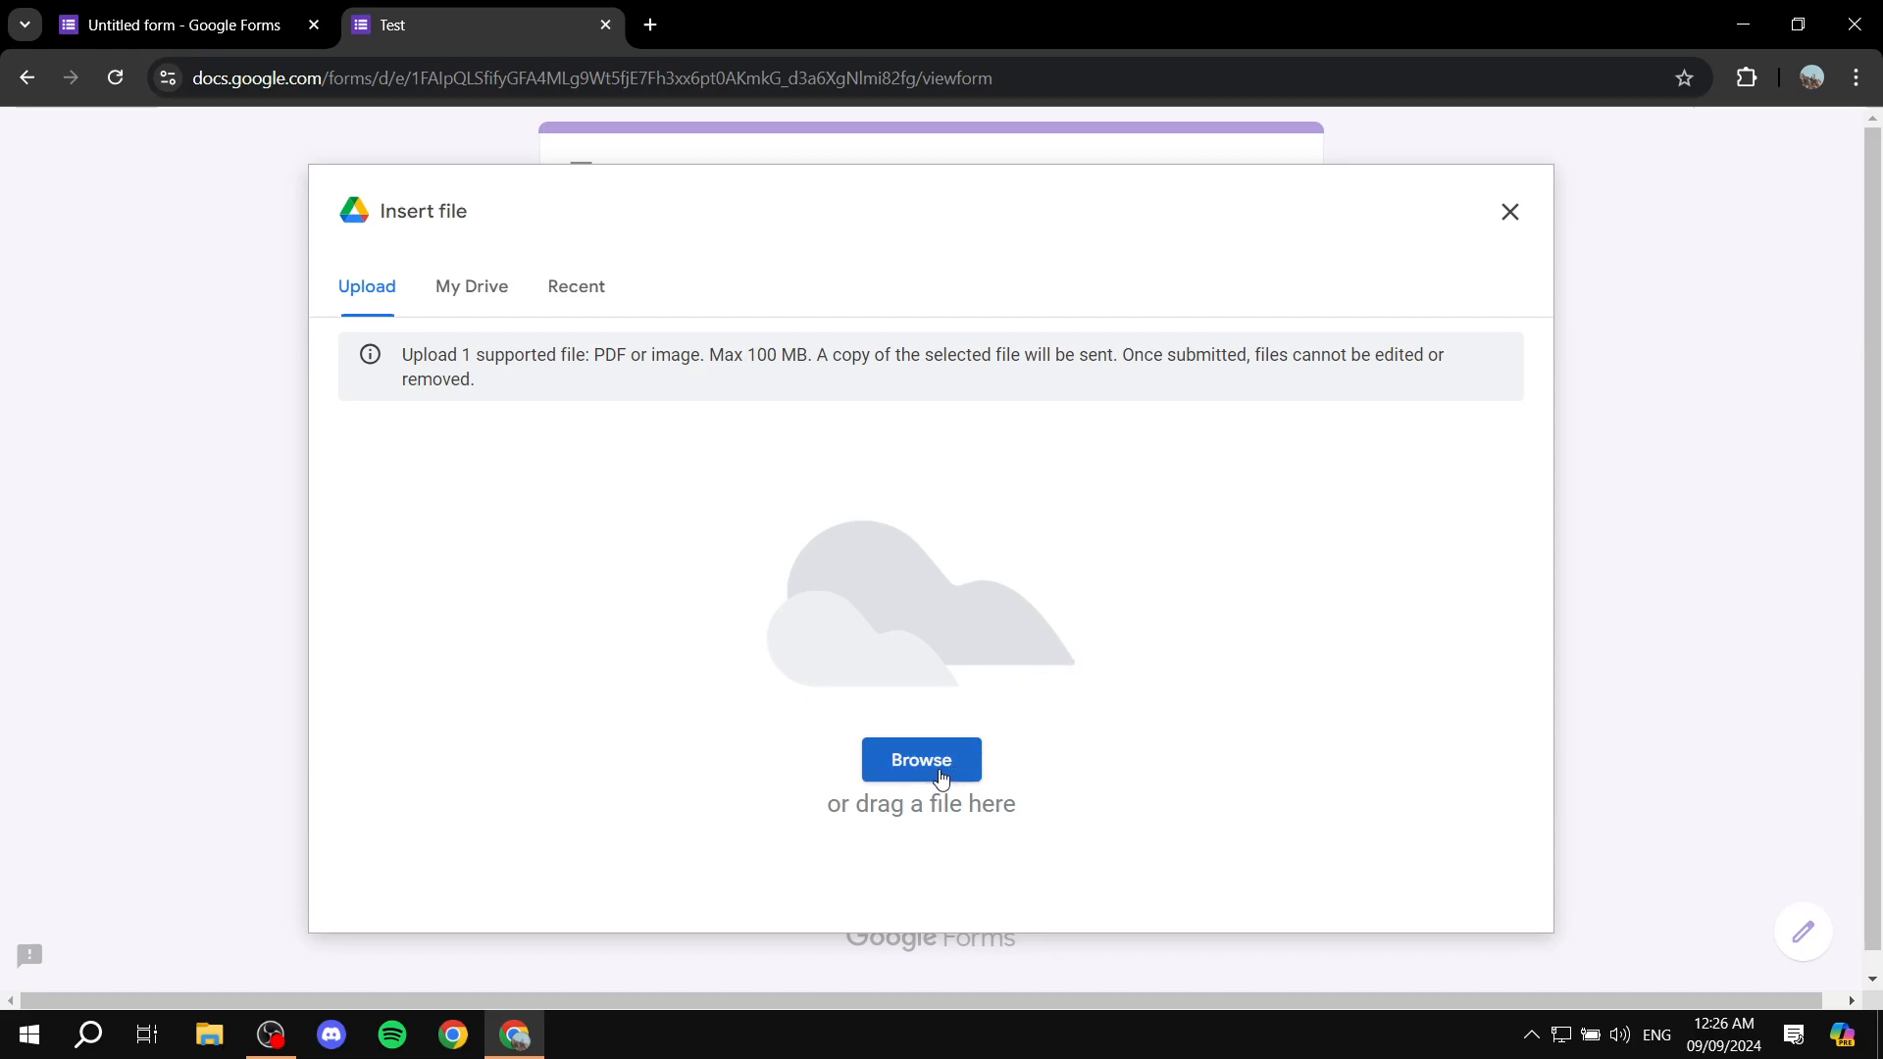
click(1511, 212)
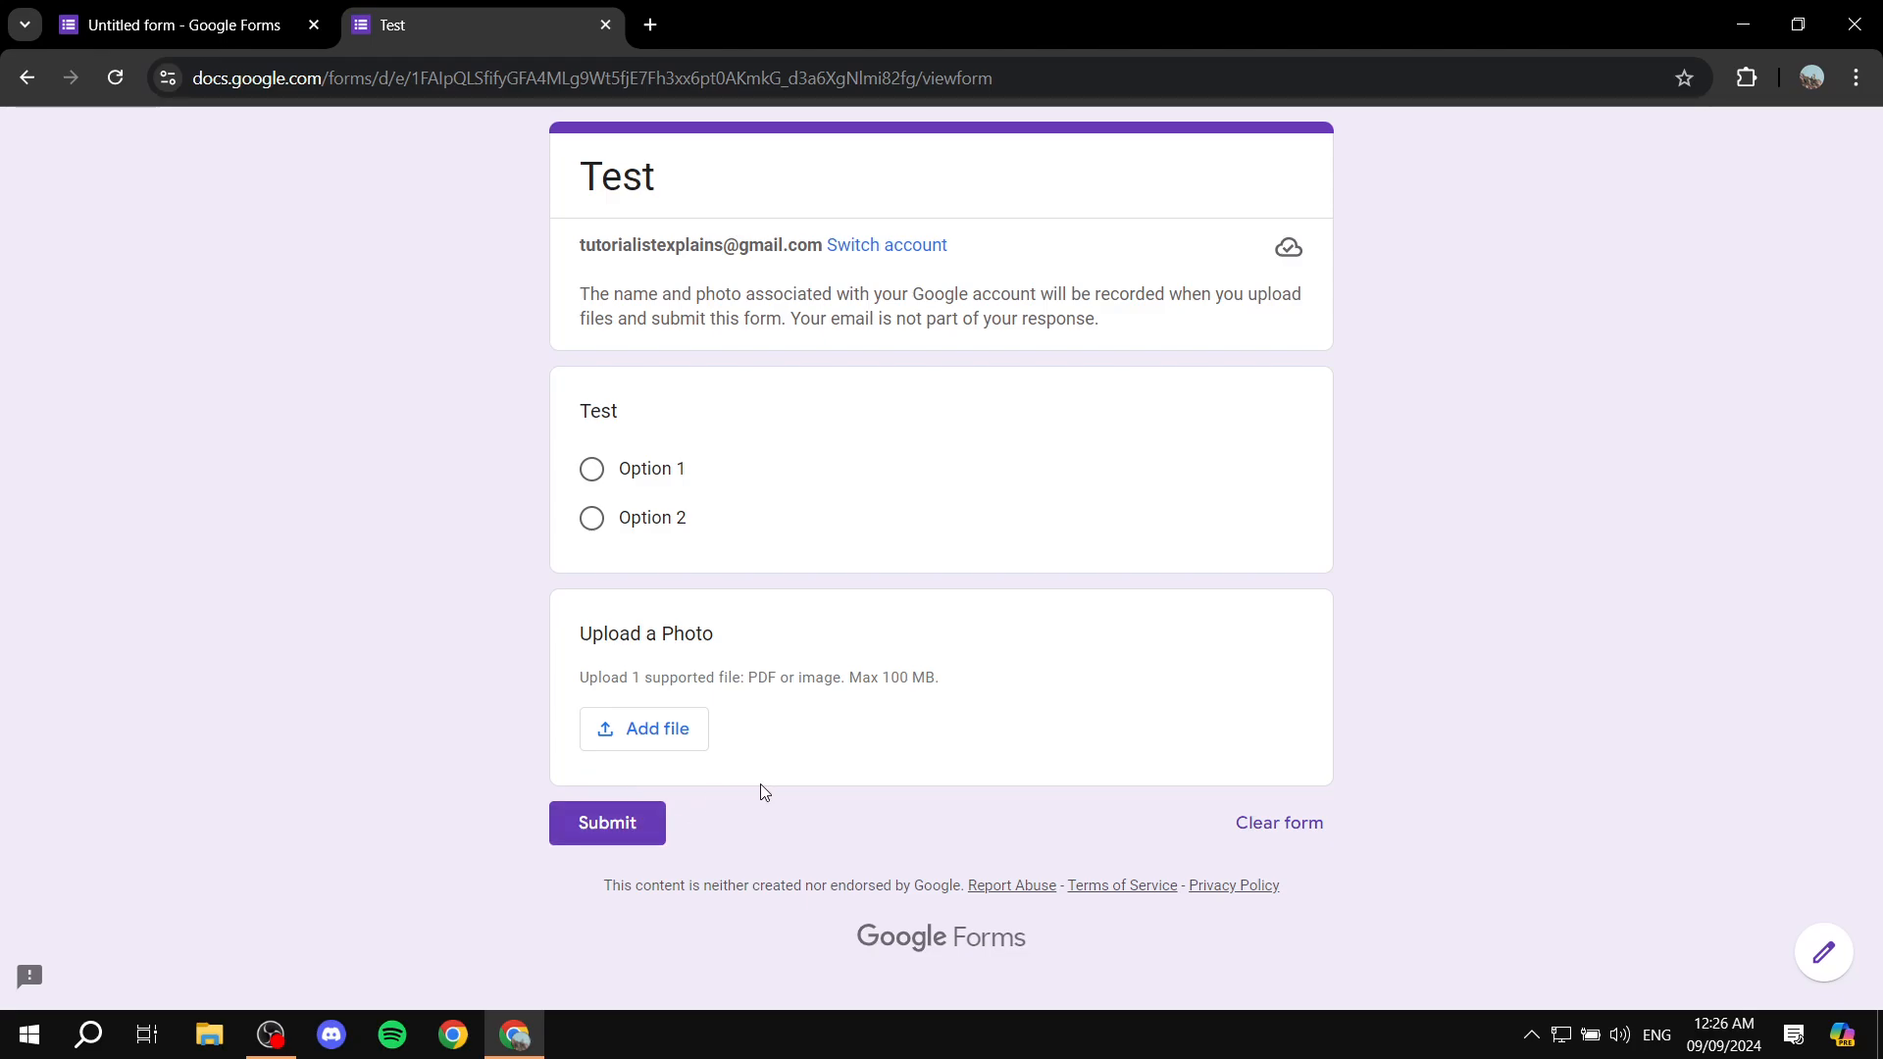
click(605, 25)
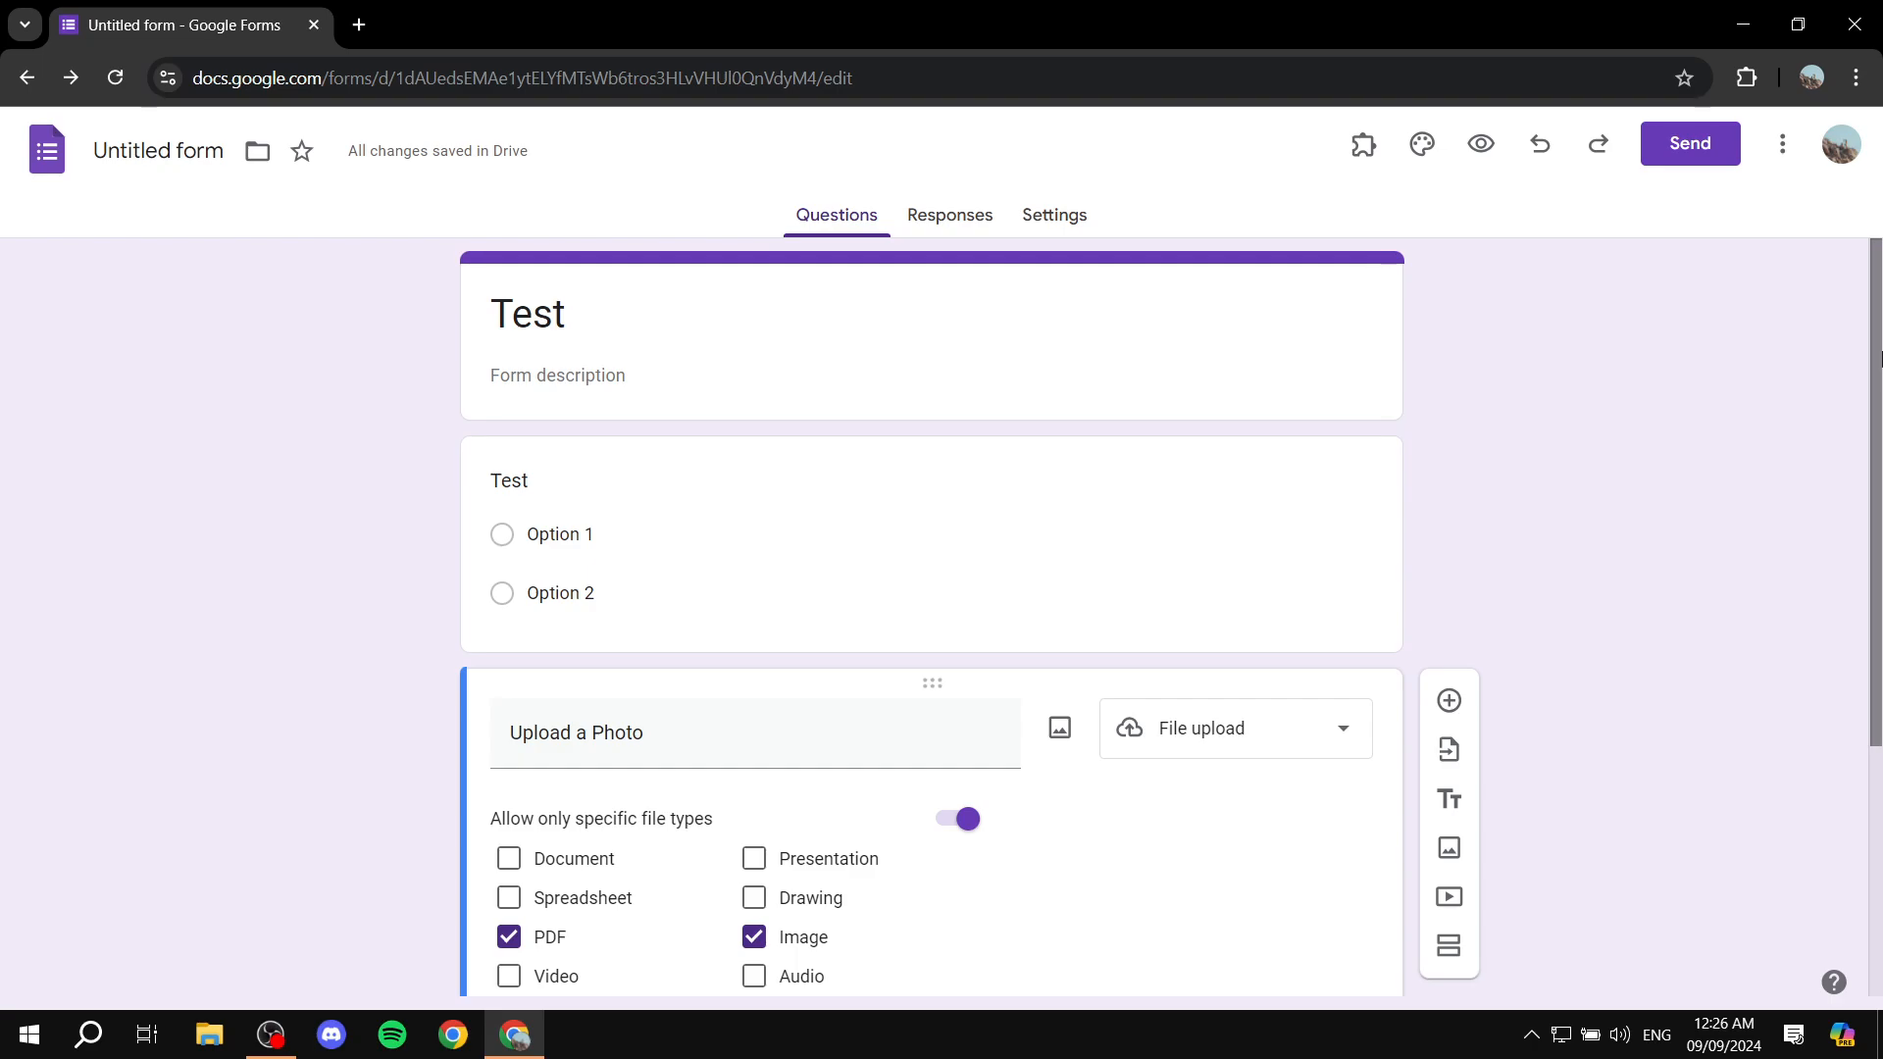